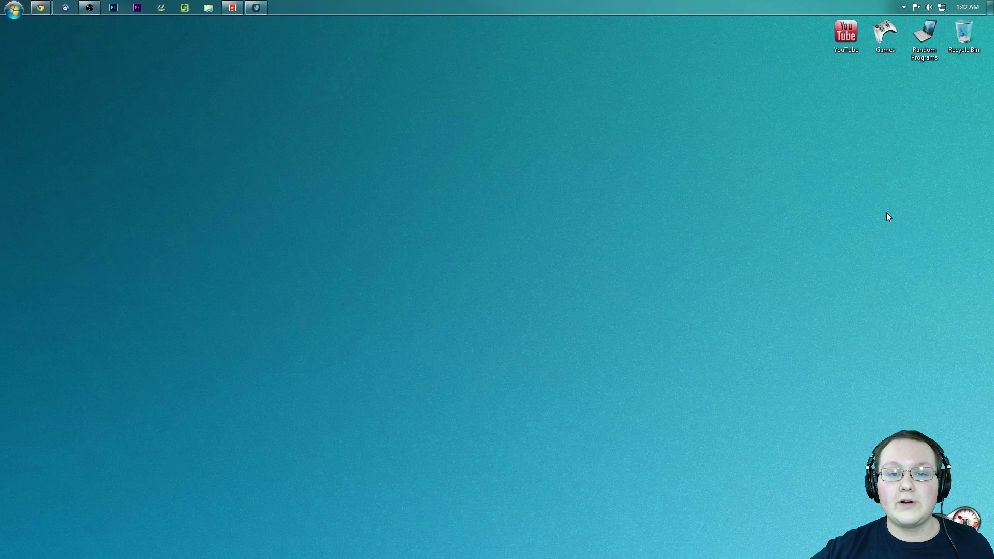
- Switch to Chrome and open the Joypad Mod's retro-hack blog page linked in the Minecraft Forum thread
{"action": "mouse_move", "coordinate": [40, 7]}
{"action": "left_click", "coordinate": [104, 57]}
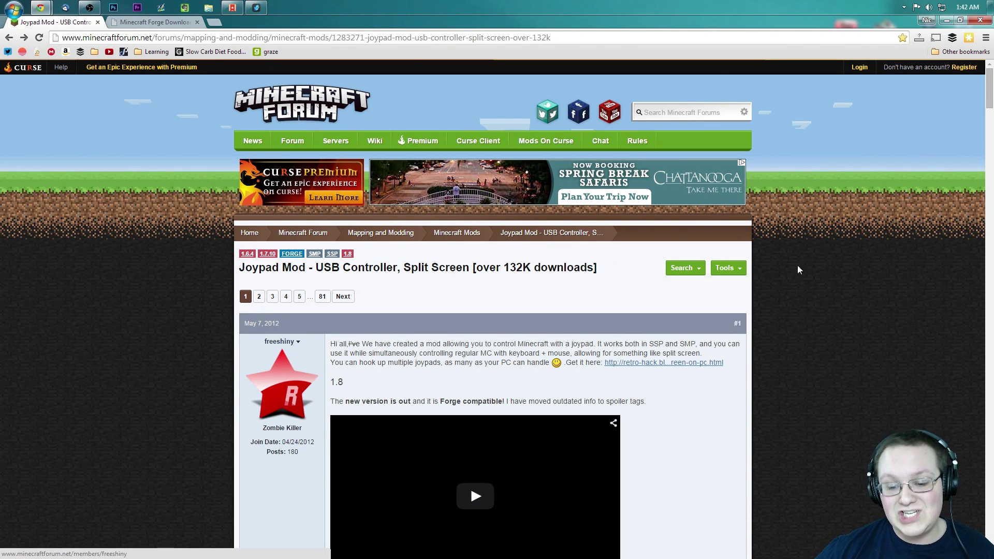
{"action": "scroll", "coordinate": [808, 261], "scroll_direction": "down", "scroll_amount": 7}
{"action": "scroll", "coordinate": [787, 248], "scroll_direction": "up", "scroll_amount": 3}
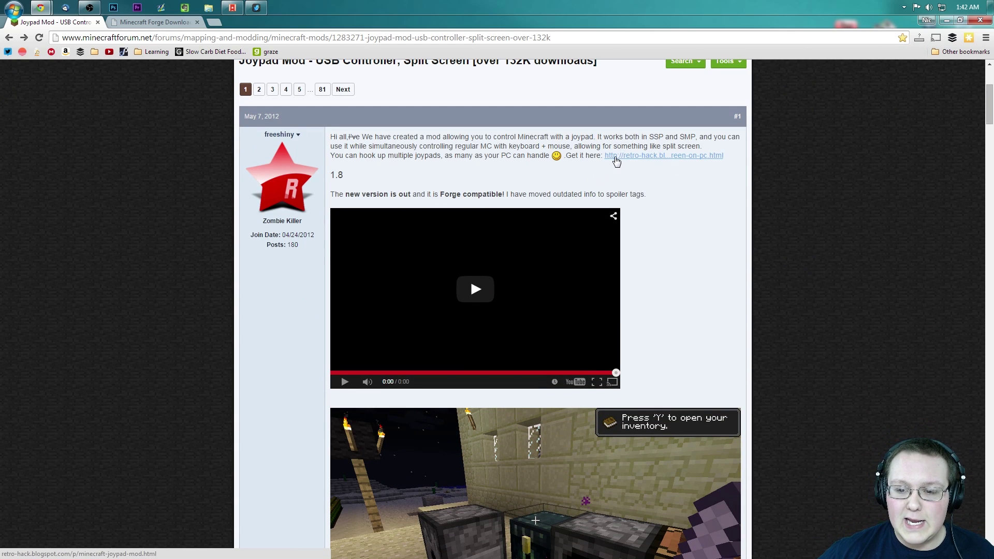
{"action": "left_click", "coordinate": [654, 158]}
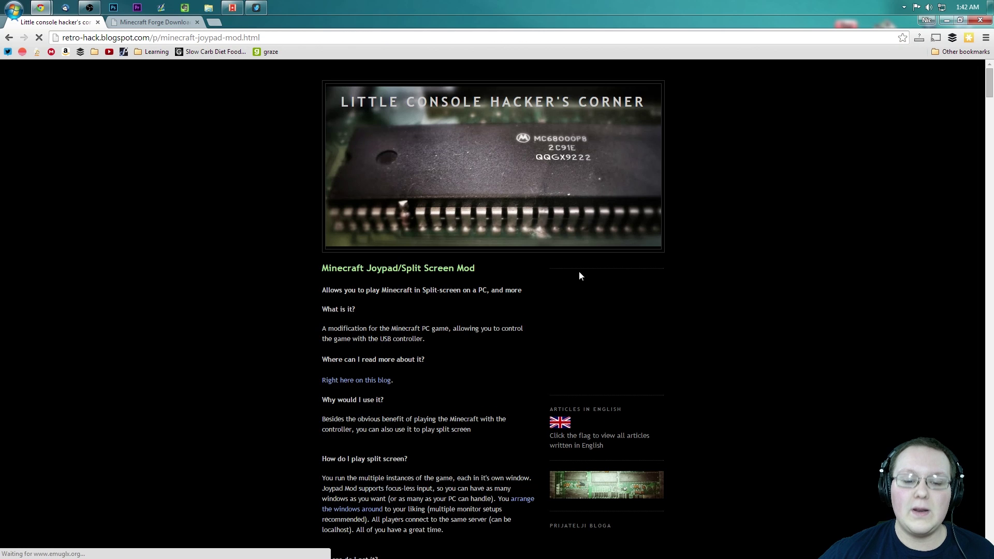
- Download JoypadMod-1.8-0.1.jar from the mod page's MediaFire link, keep the file, and close the ad tab
{"action": "scroll", "coordinate": [465, 185], "scroll_direction": "down", "scroll_amount": 5}
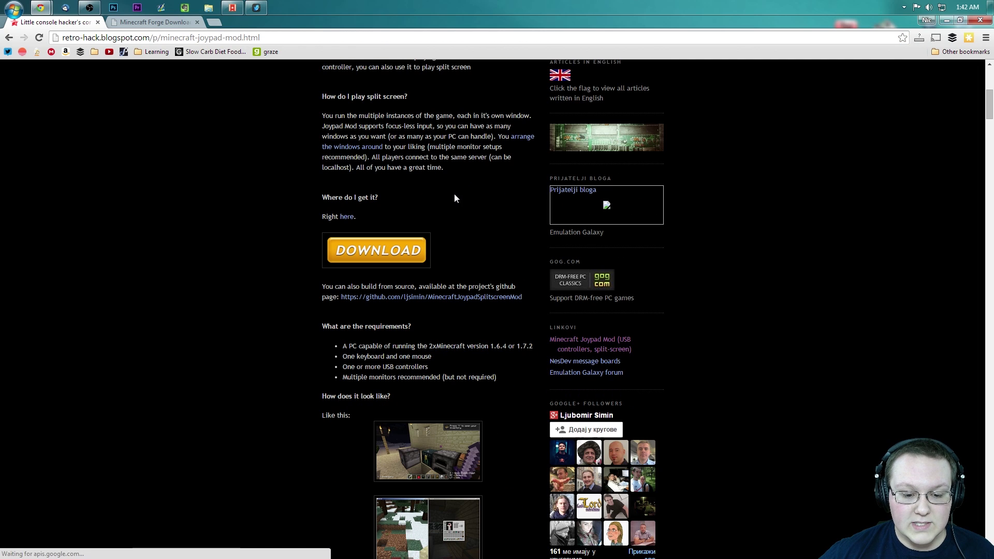
{"action": "left_click", "coordinate": [391, 253]}
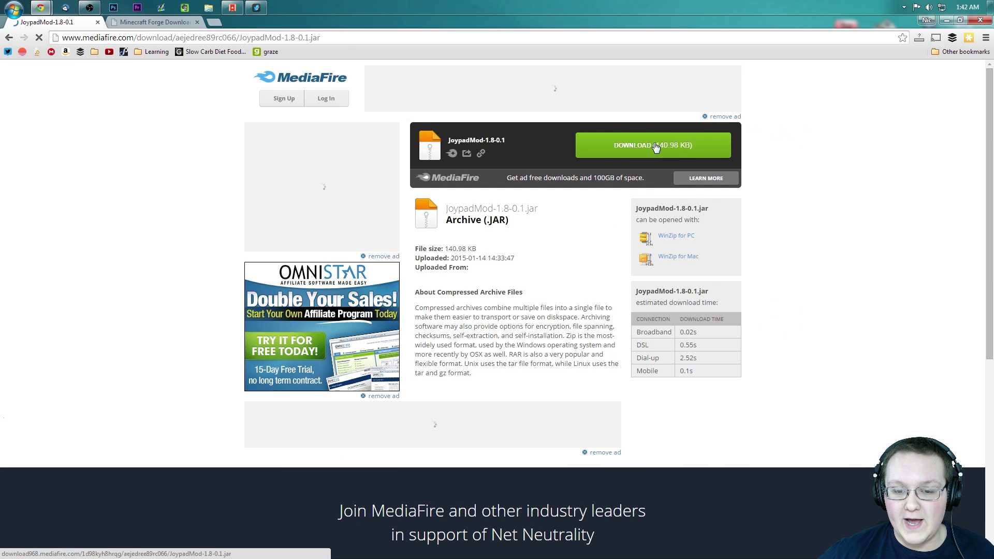
{"action": "left_click", "coordinate": [608, 144]}
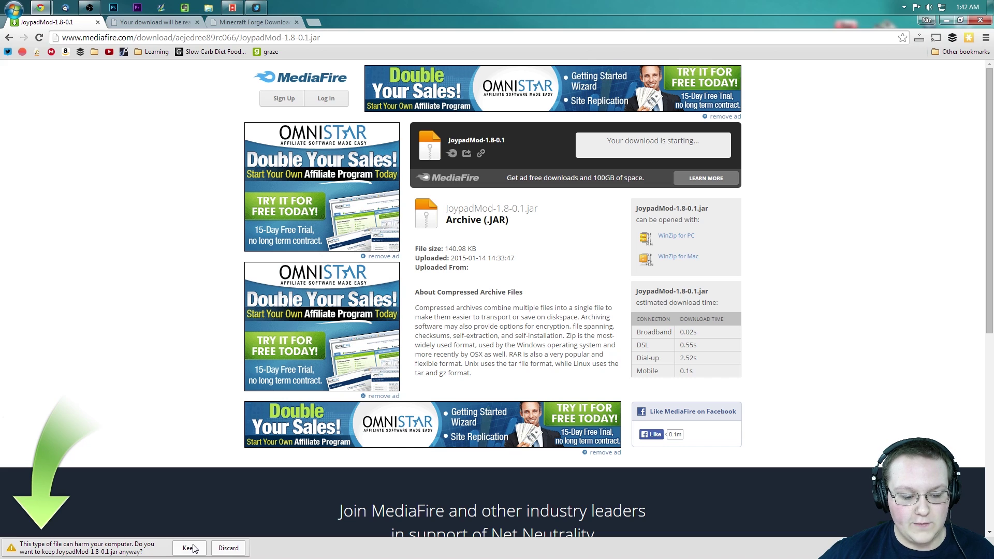
{"action": "left_click", "coordinate": [189, 548]}
{"action": "left_click", "coordinate": [186, 23]}
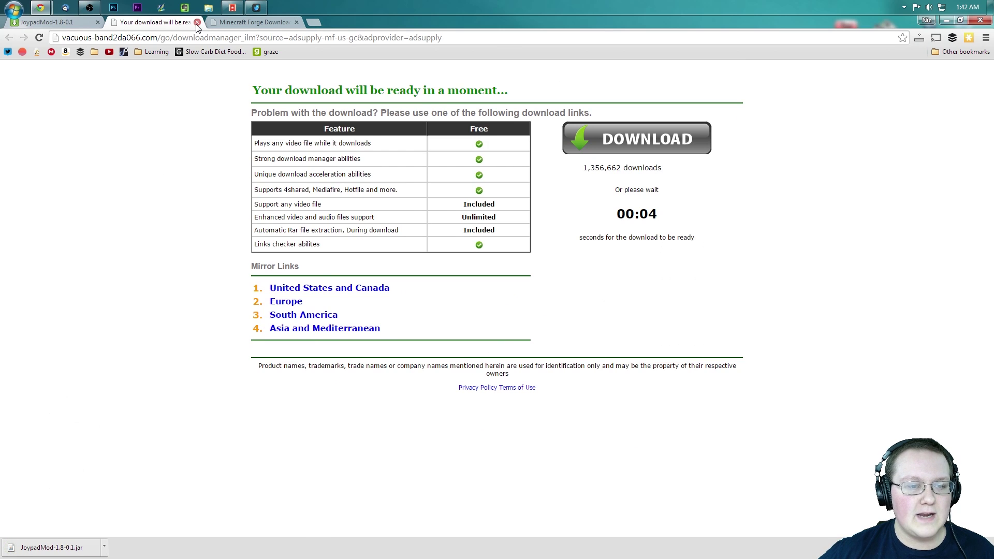
{"action": "left_click", "coordinate": [197, 22]}
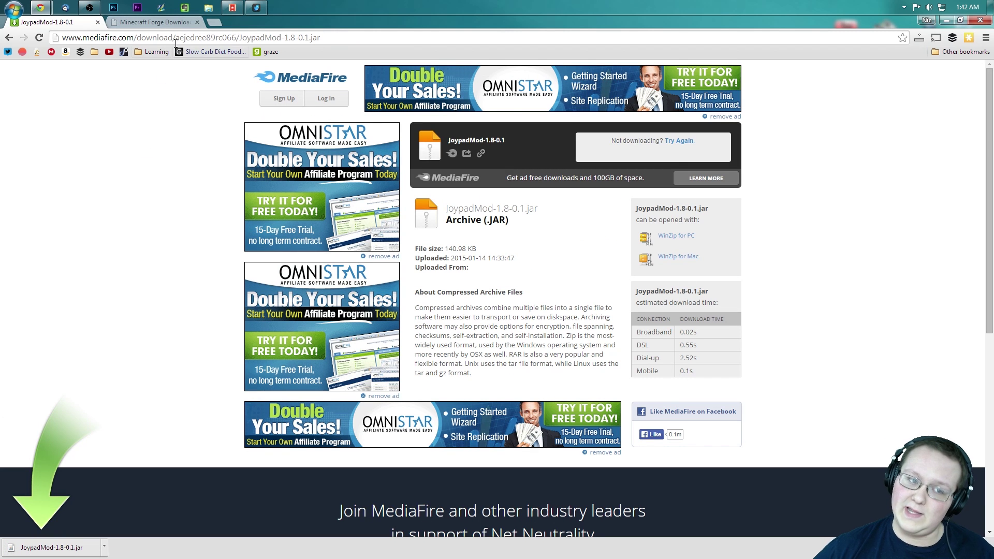
- On the Minecraft Forge Downloads page, open the Installer link for version 11.14.1.1329 for Minecraft 1.8
{"action": "left_click", "coordinate": [147, 25]}
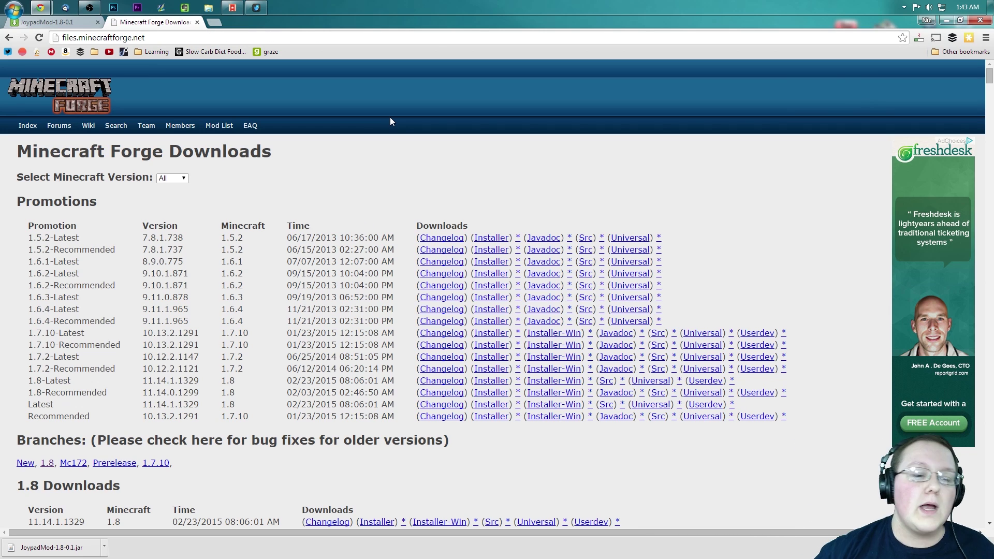
{"action": "scroll", "coordinate": [391, 123], "scroll_direction": "down", "scroll_amount": 7}
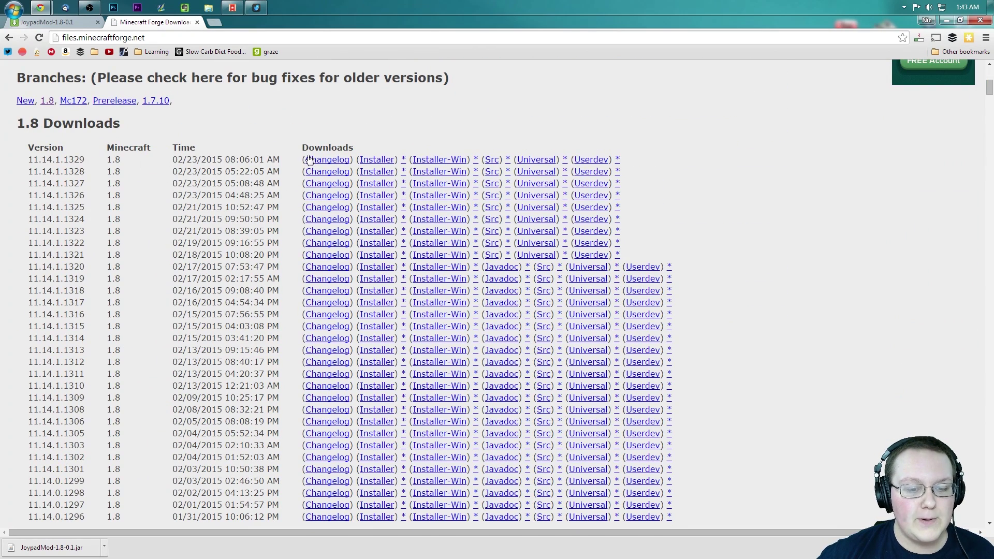
{"action": "scroll", "coordinate": [134, 160], "scroll_direction": "up", "scroll_amount": 2}
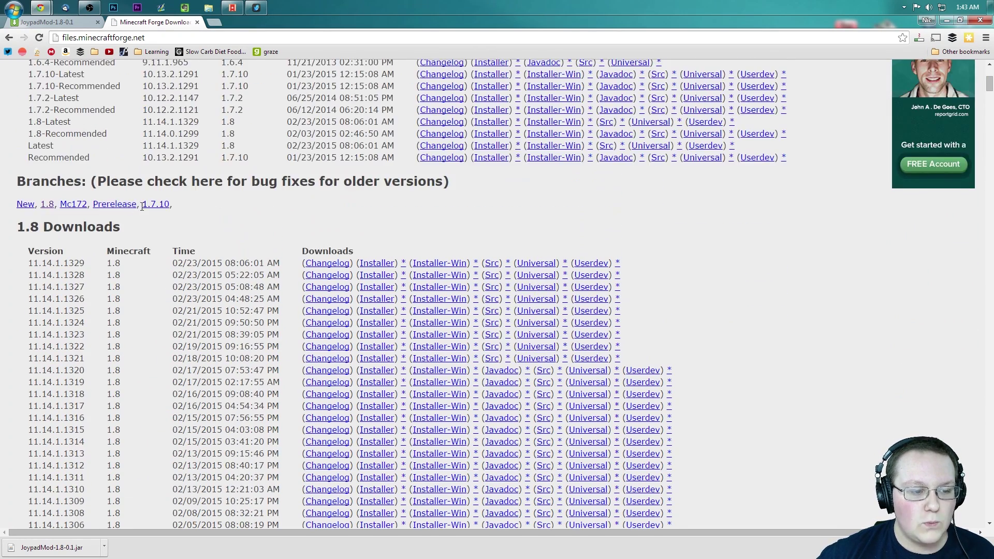
{"action": "left_click", "coordinate": [374, 264]}
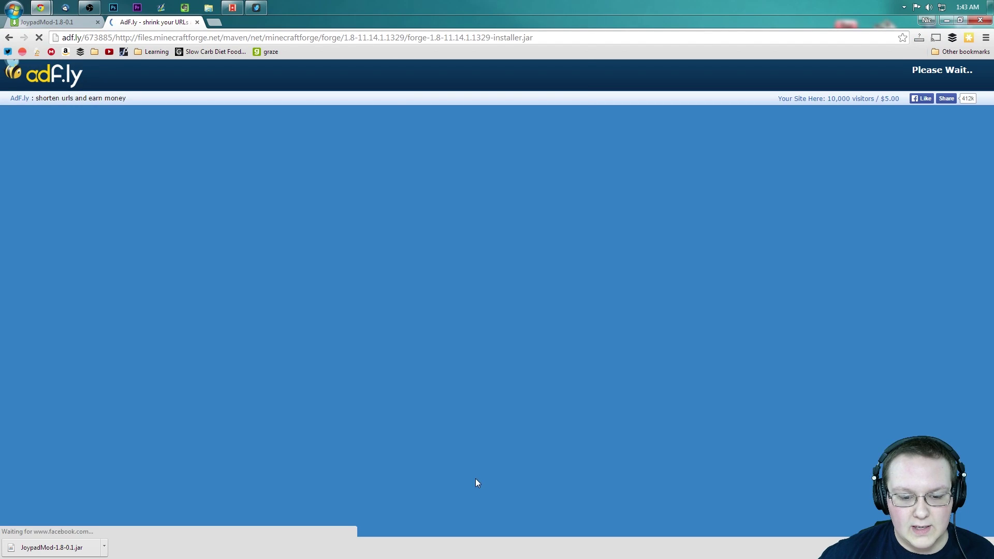
- Reload the AdF.ly page, skip the ad, and keep the downloaded Forge installer jar
{"action": "left_click", "coordinate": [548, 141]}
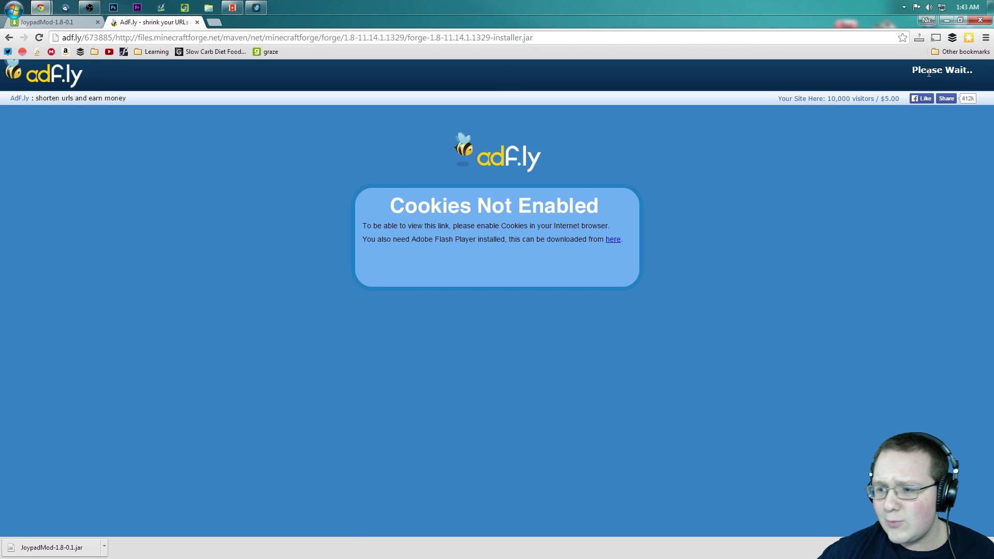
{"action": "right_click", "coordinate": [500, 72]}
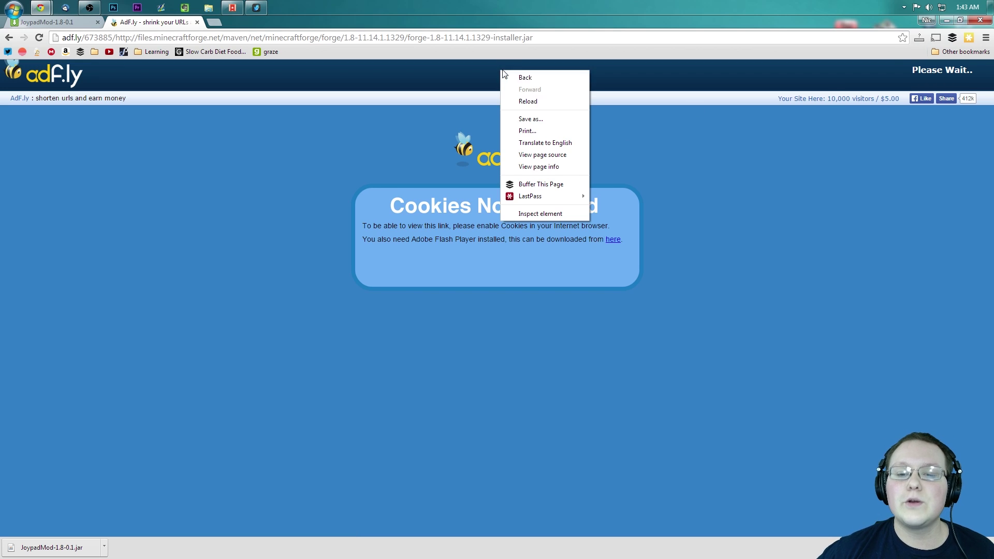
{"action": "left_click", "coordinate": [527, 100]}
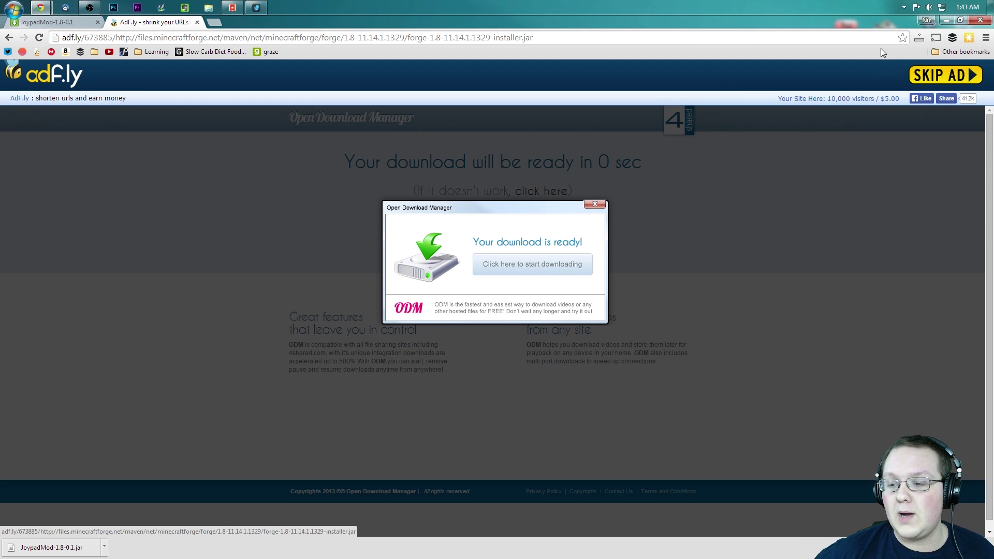
{"action": "left_click", "coordinate": [919, 76]}
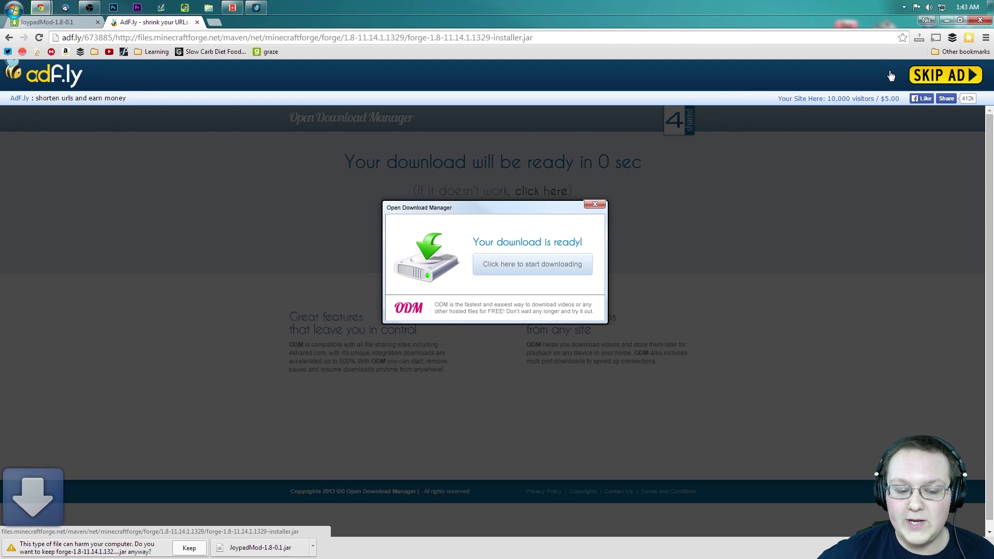
{"action": "left_click", "coordinate": [189, 547]}
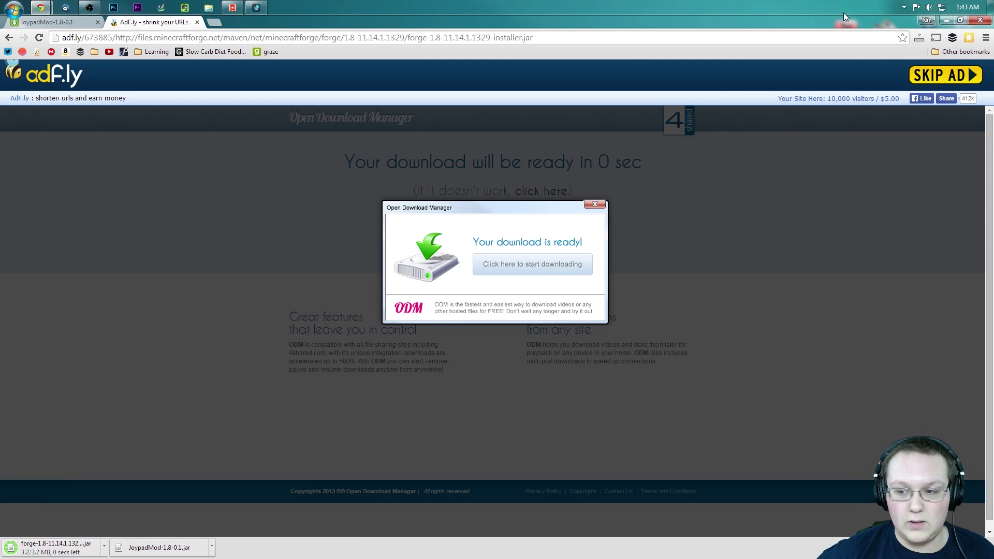
- Minimize the browser and place the JoypadMod and Forge installer files side by side in the middle of the desktop
{"action": "left_click", "coordinate": [946, 21]}
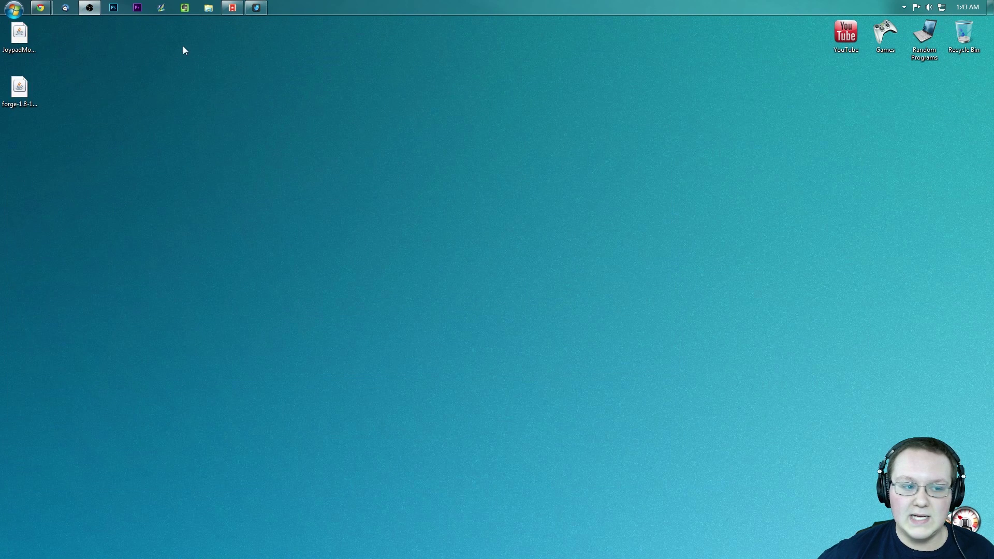
{"action": "left_click_drag", "start_coordinate": [176, 94], "coordinate": [454, 89]}
{"action": "left_click", "coordinate": [532, 110]}
{"action": "left_click_drag", "start_coordinate": [441, 157], "coordinate": [409, 101]}
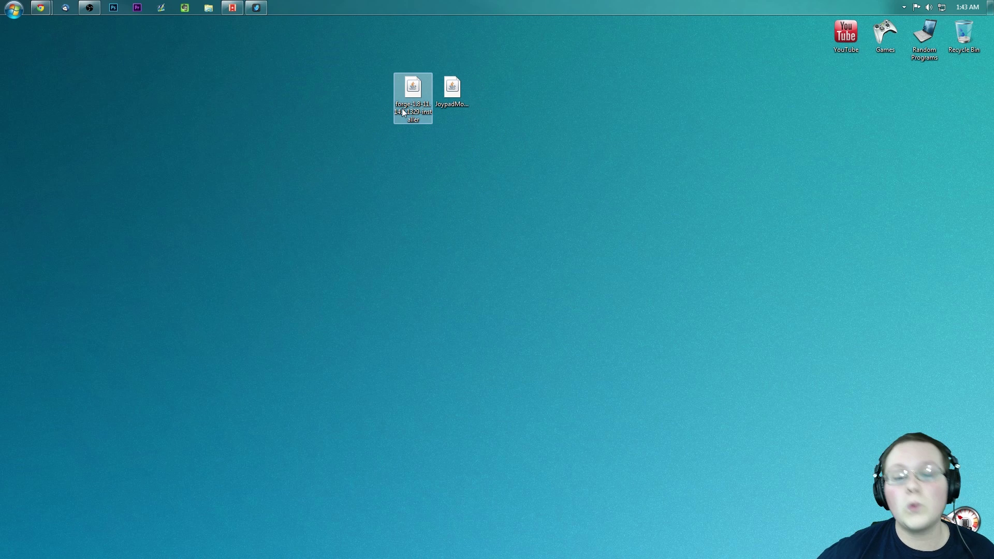
- Run the Forge installer from the desktop and install the client into the .minecraft folder
{"action": "right_click", "coordinate": [410, 94]}
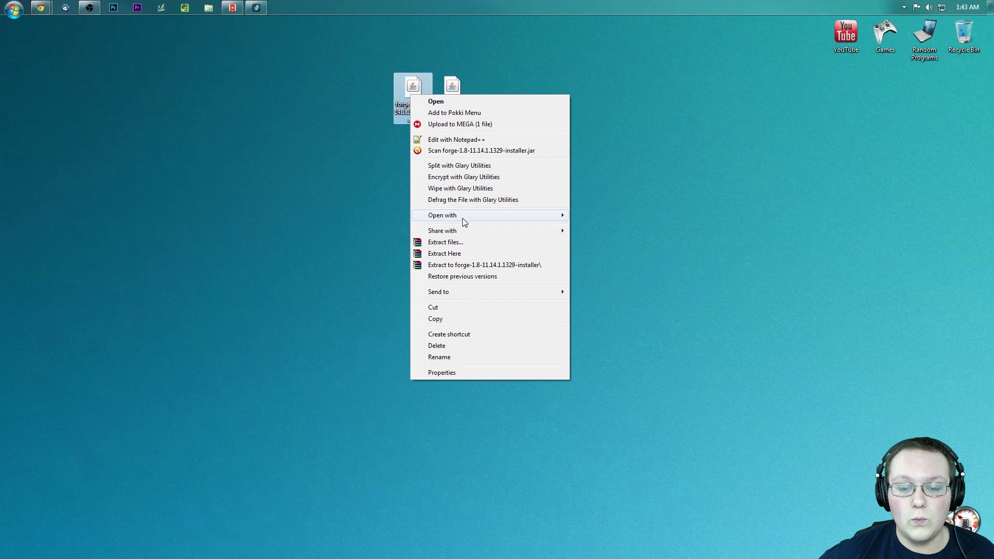
{"action": "mouse_move", "coordinate": [462, 215]}
{"action": "left_click", "coordinate": [595, 216]}
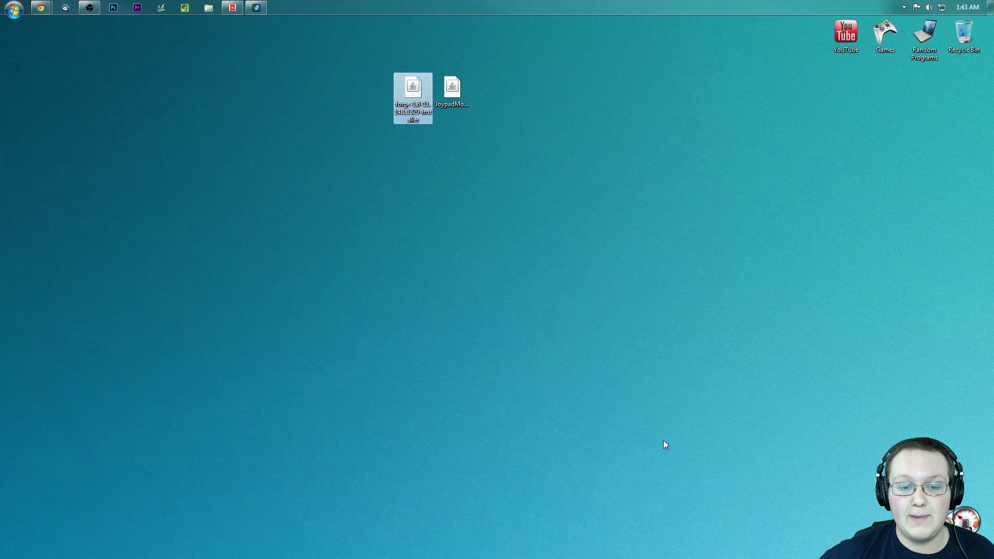
{"action": "left_click_drag", "start_coordinate": [498, 213], "coordinate": [516, 137]}
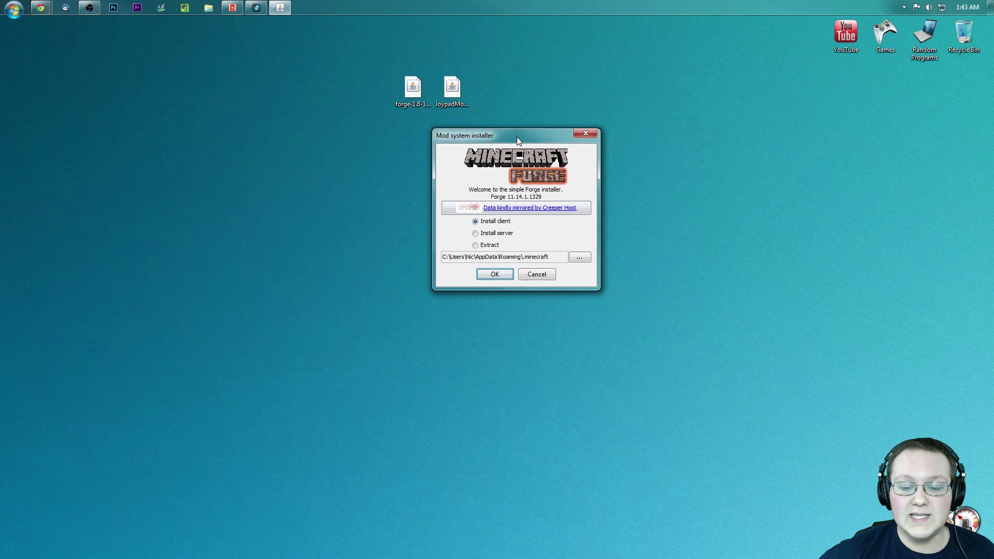
{"action": "left_click", "coordinate": [492, 223]}
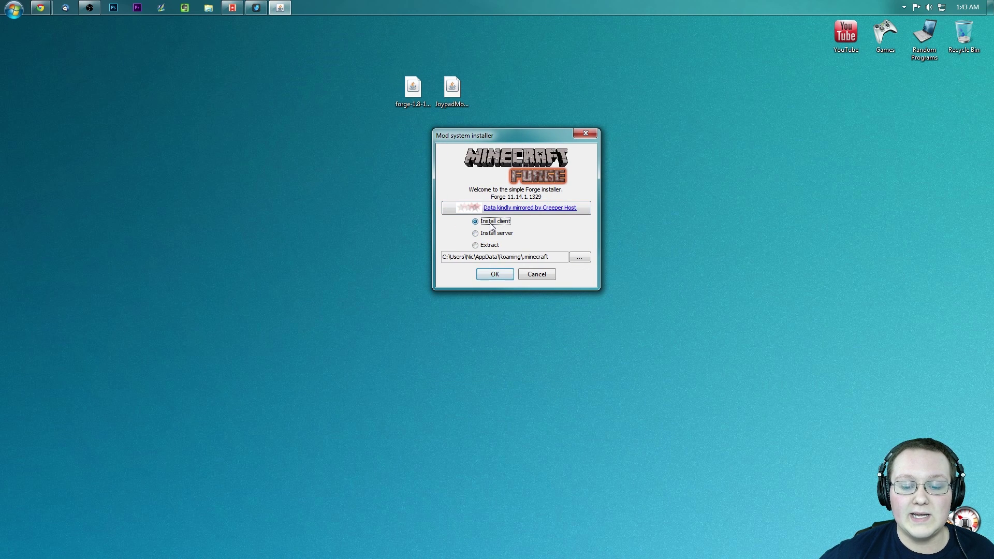
{"action": "left_click", "coordinate": [485, 275]}
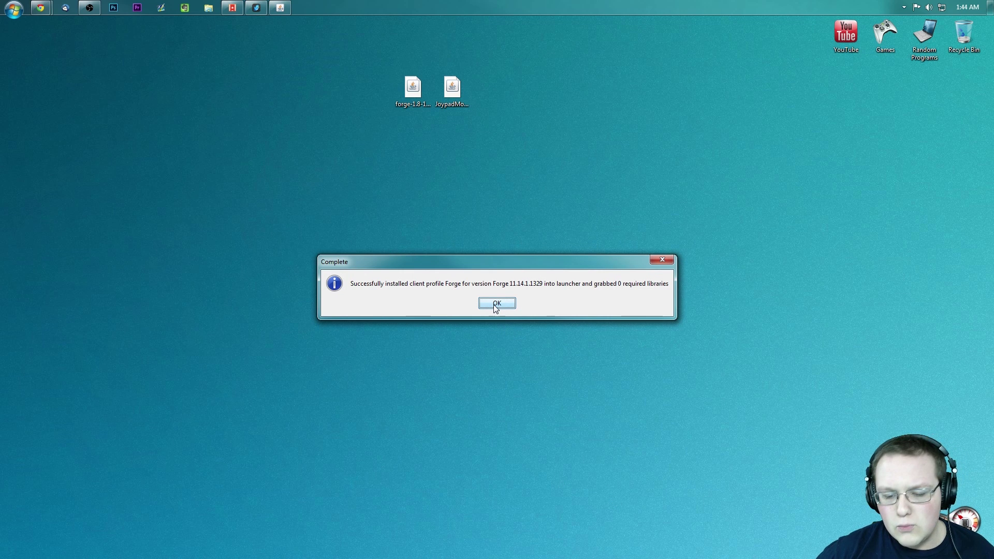
{"action": "left_click", "coordinate": [496, 304]}
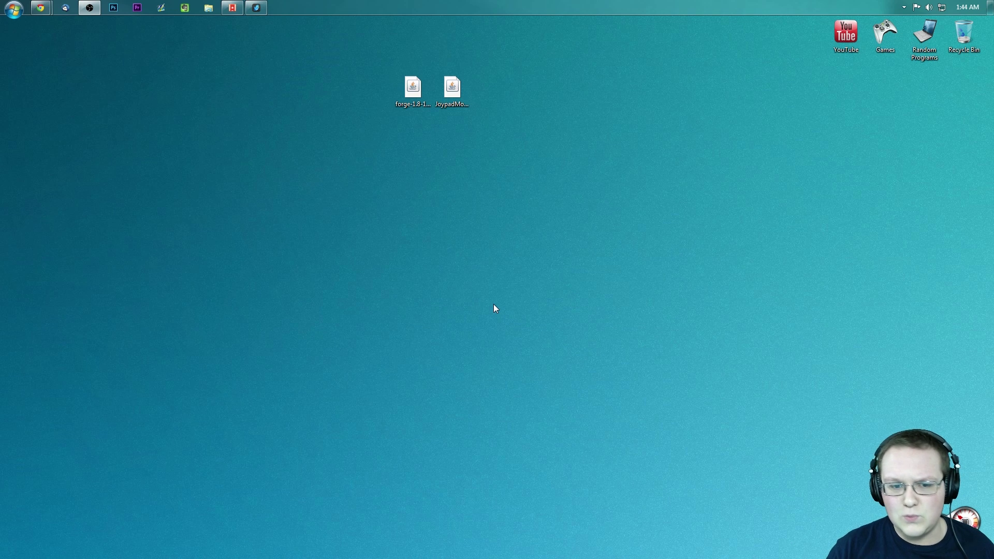
- Move the Forge installer to the Recycle Bin and shift the JoypadMod file farther left on the desktop
{"action": "left_click_drag", "start_coordinate": [413, 87], "coordinate": [407, 126]}
{"action": "left_click_drag", "start_coordinate": [746, 134], "coordinate": [964, 35]}
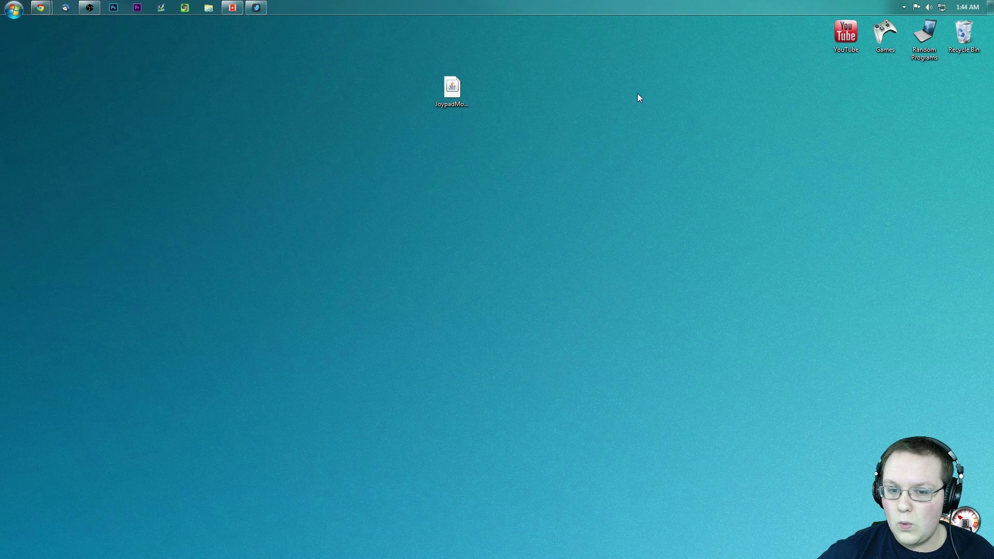
{"action": "left_click_drag", "start_coordinate": [457, 99], "coordinate": [339, 101]}
{"action": "left_click", "coordinate": [407, 118]}
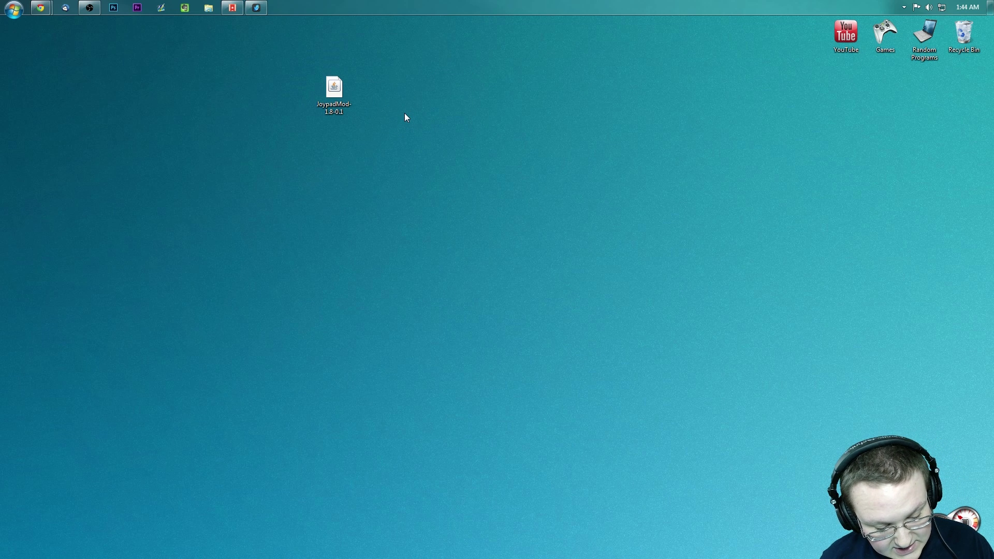
- Run %appdata% and open the .minecraft folder inside Roaming
{"action": "key", "text": "alt"}
{"action": "key", "text": "super+r"}
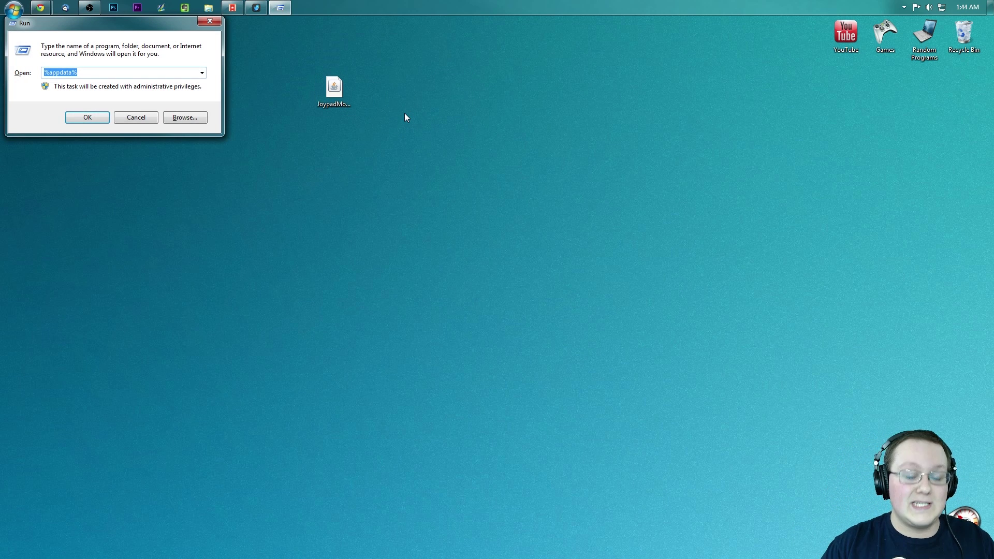
{"action": "type", "text": "%"}
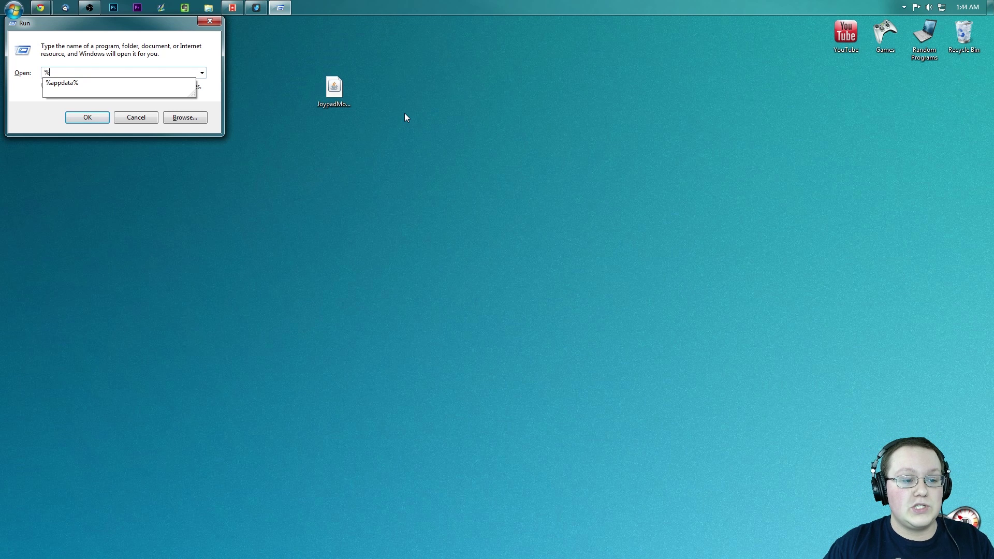
{"action": "type", "text": "appdata%"}
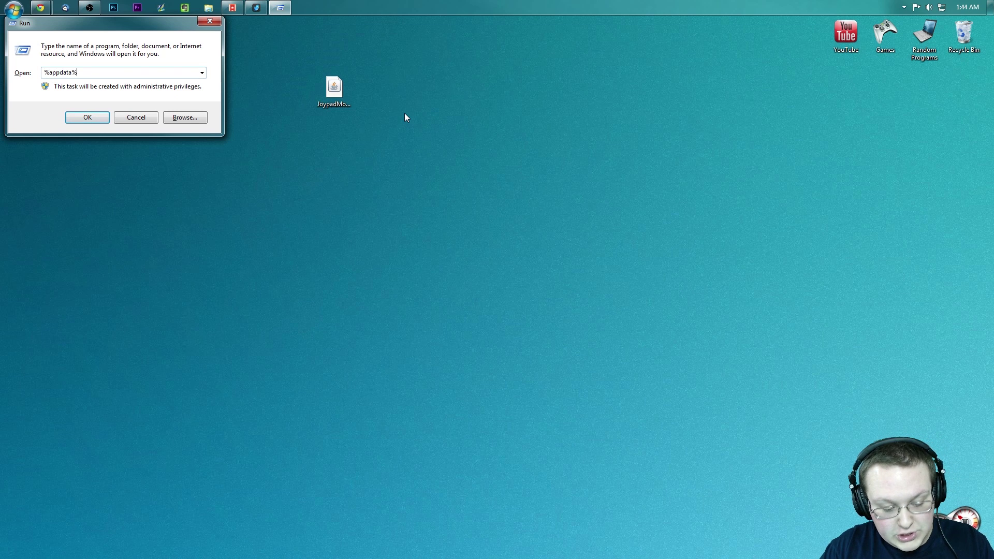
{"action": "key", "text": "Return"}
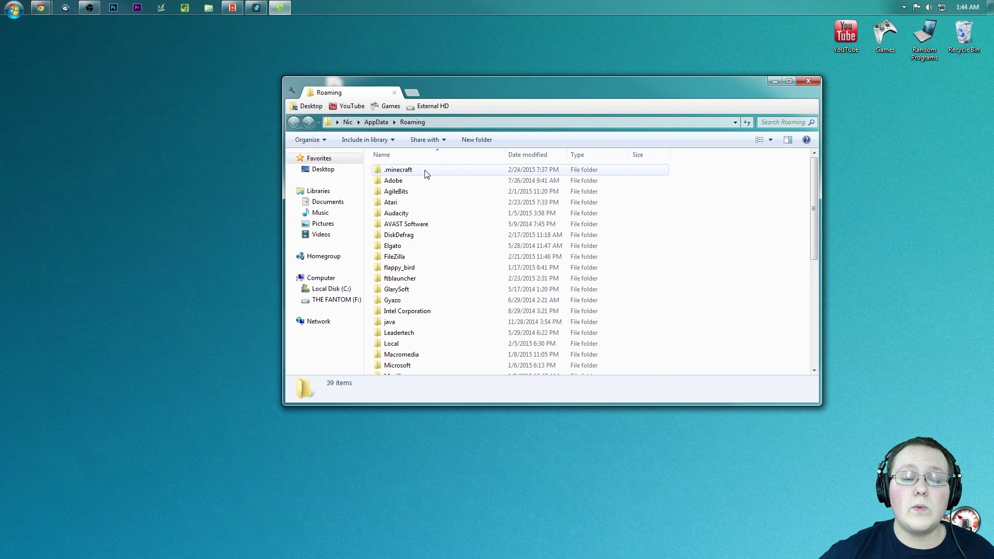
{"action": "double_click", "coordinate": [424, 171]}
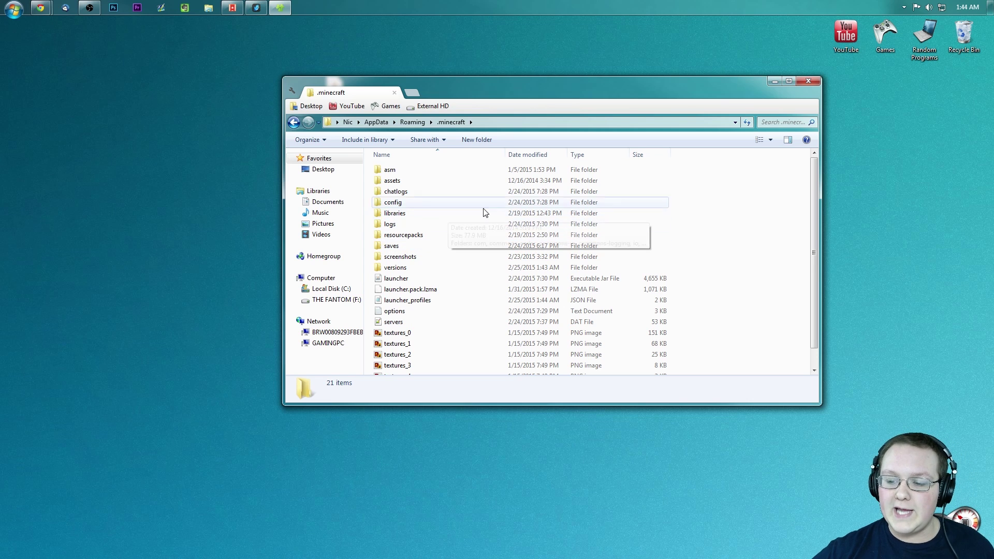
- Create a new folder named mods inside the .minecraft folder
{"action": "right_click", "coordinate": [787, 232]}
{"action": "mouse_move", "coordinate": [804, 359]}
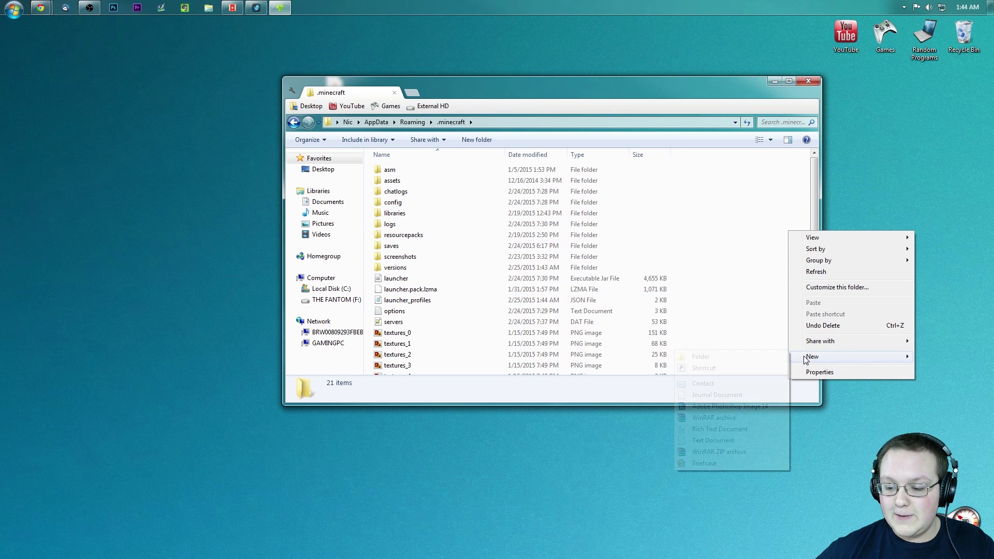
{"action": "left_click", "coordinate": [753, 360]}
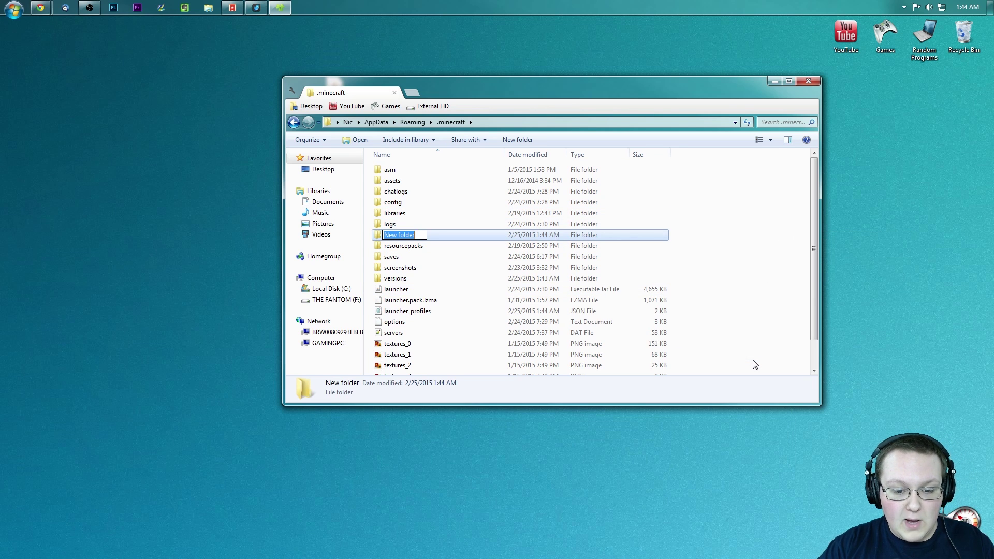
{"action": "type", "text": "mods"}
{"action": "key", "text": "Return"}
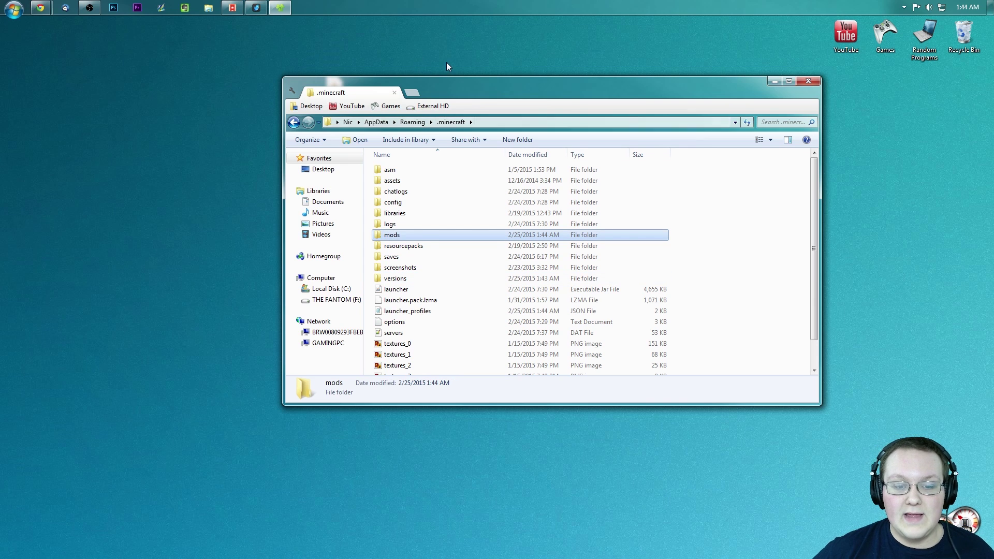
- Move the JoypadMod-1.8-0.1 file from the desktop into the mods folder, check that folder's contents and close the window
{"action": "left_click_drag", "start_coordinate": [451, 85], "coordinate": [411, 253]}
{"action": "double_click", "coordinate": [374, 249]}
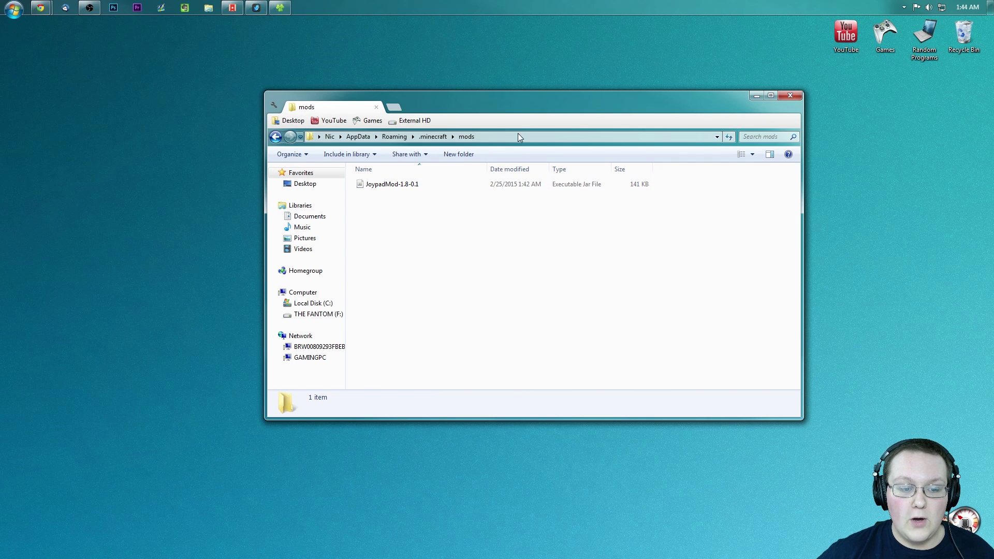
{"action": "left_click", "coordinate": [800, 95]}
- Start the Minecraft launcher from the Minecraft folder inside the desktop's Games folder and close the folder window
{"action": "double_click", "coordinate": [885, 34]}
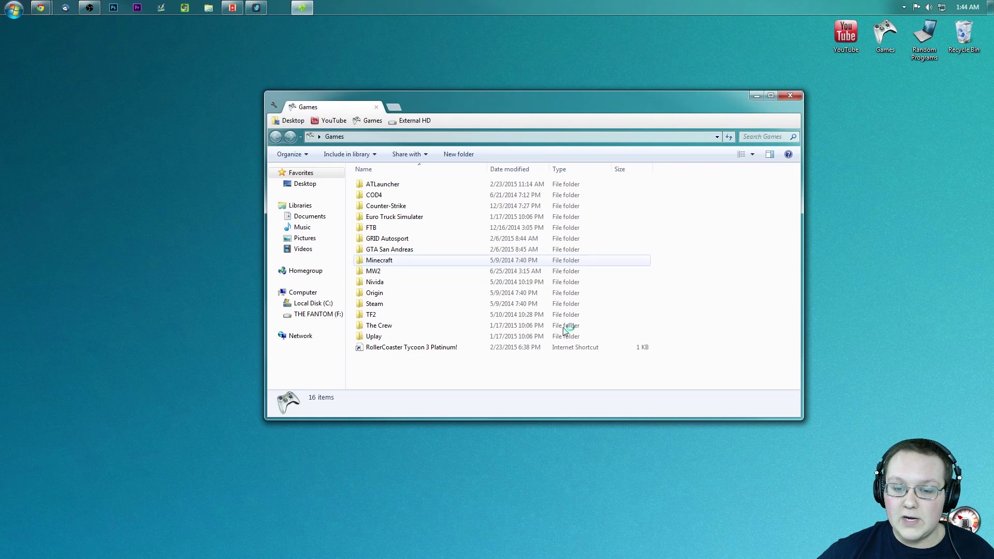
{"action": "double_click", "coordinate": [409, 259]}
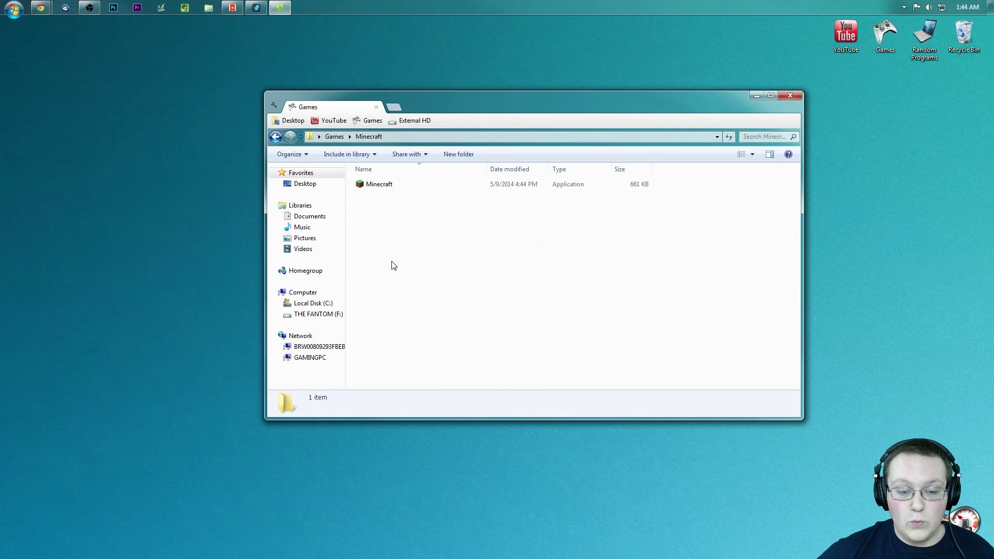
{"action": "left_click", "coordinate": [392, 188]}
{"action": "double_click", "coordinate": [392, 188]}
{"action": "left_click", "coordinate": [790, 96]}
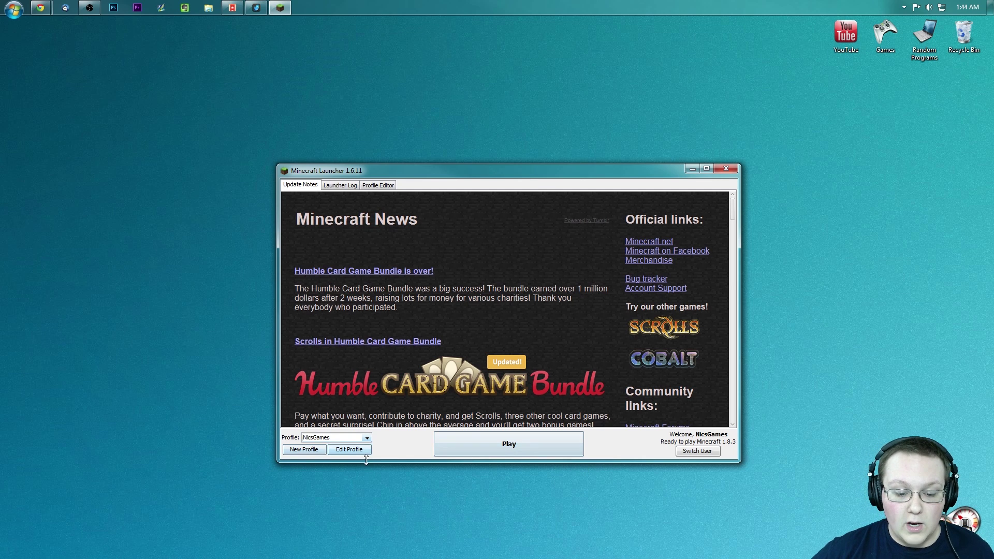
{"action": "left_click", "coordinate": [354, 438]}
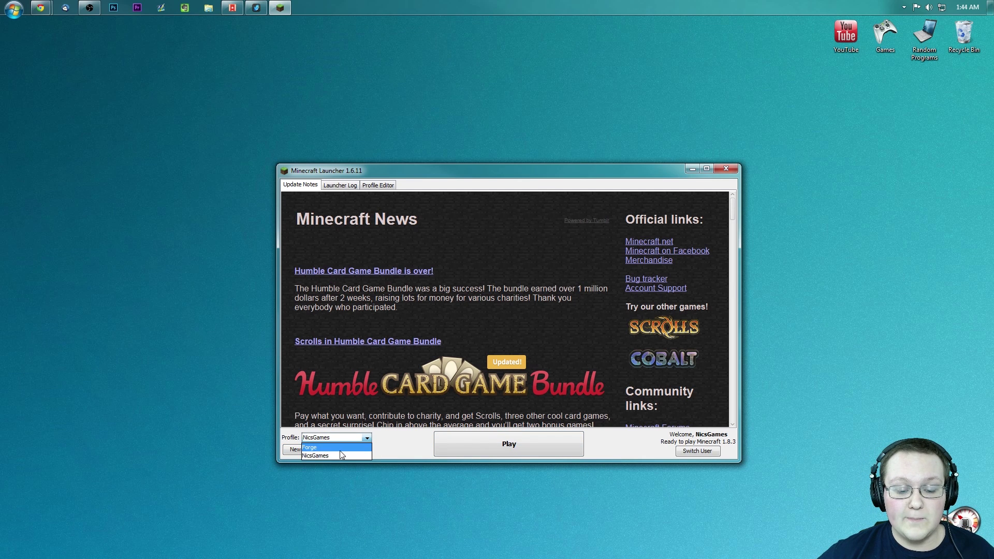
{"action": "left_click", "coordinate": [322, 455]}
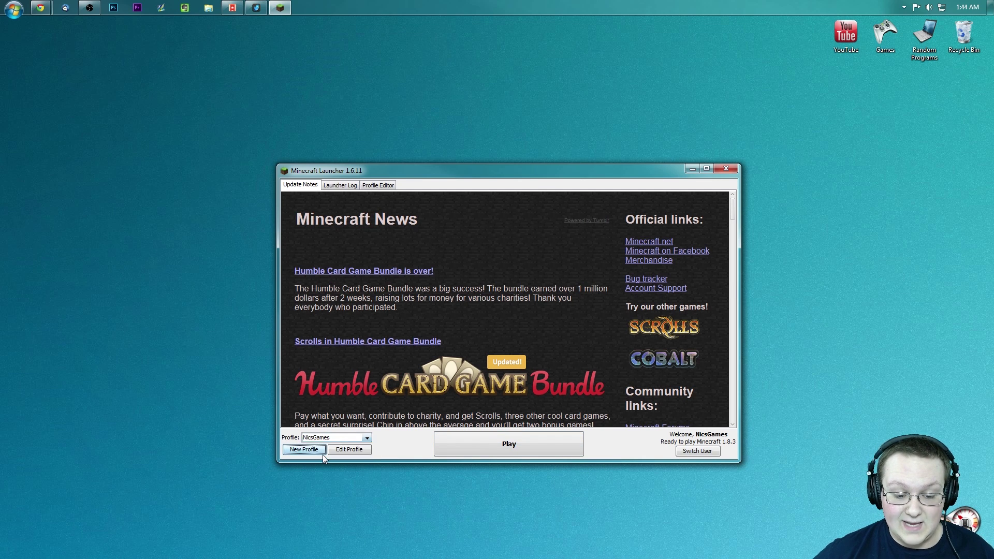
{"action": "left_click", "coordinate": [322, 455]}
{"action": "left_click", "coordinate": [663, 205]}
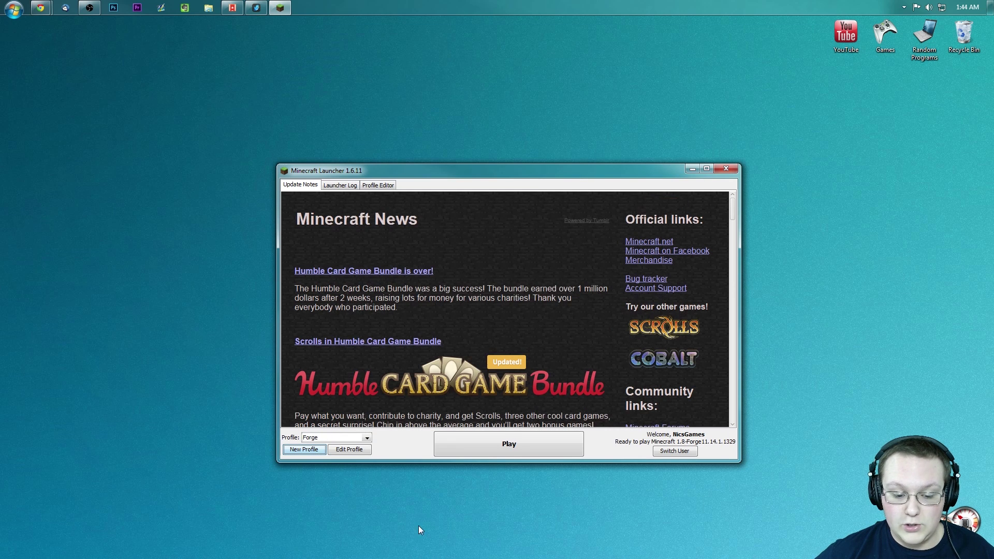
- Set the existing non-Forge launcher profile to use release 1.8-Forge11.14.1.1329, save it and start the game
{"action": "left_click", "coordinate": [346, 450]}
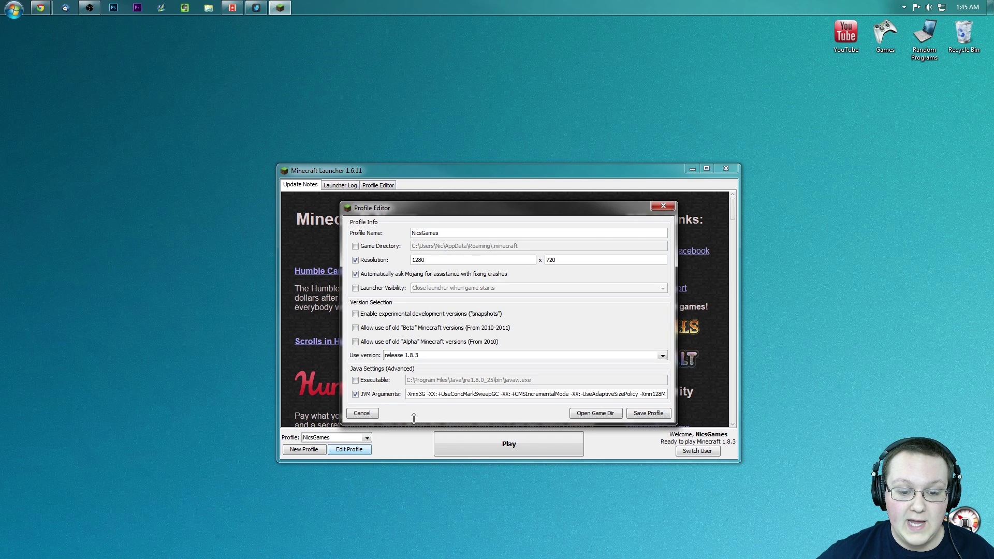
{"action": "left_click", "coordinate": [395, 356]}
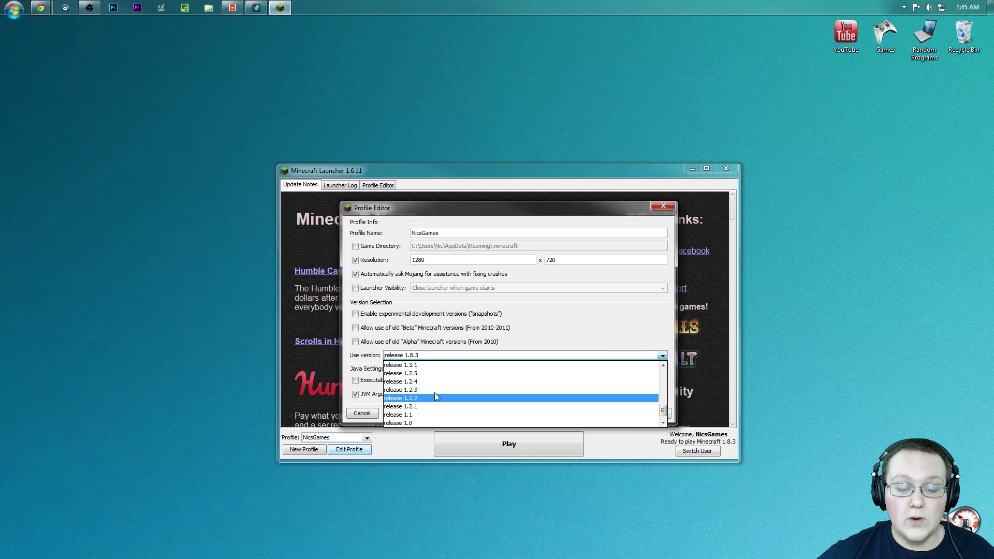
{"action": "scroll", "coordinate": [435, 397], "scroll_direction": "down", "scroll_amount": 1}
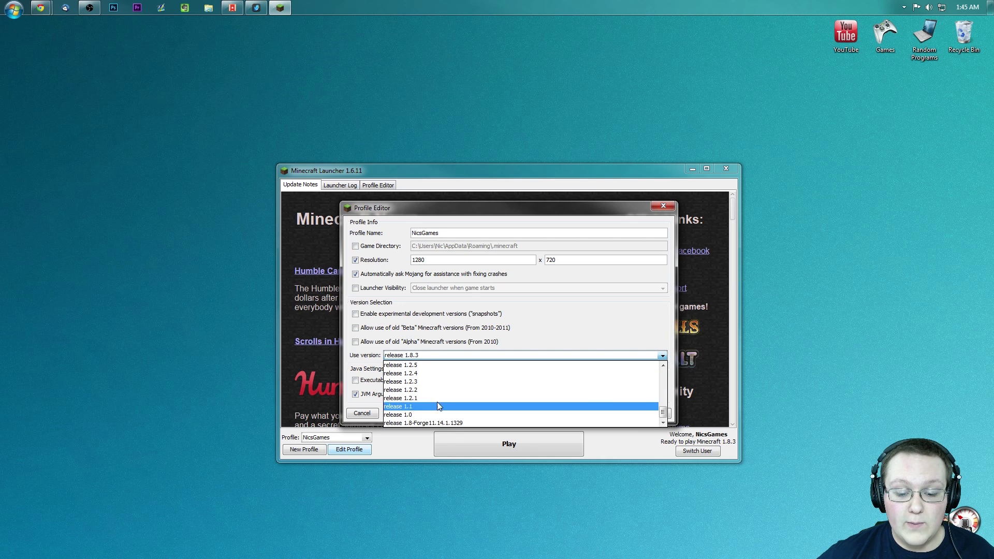
{"action": "left_click", "coordinate": [402, 423]}
{"action": "left_click", "coordinate": [647, 414]}
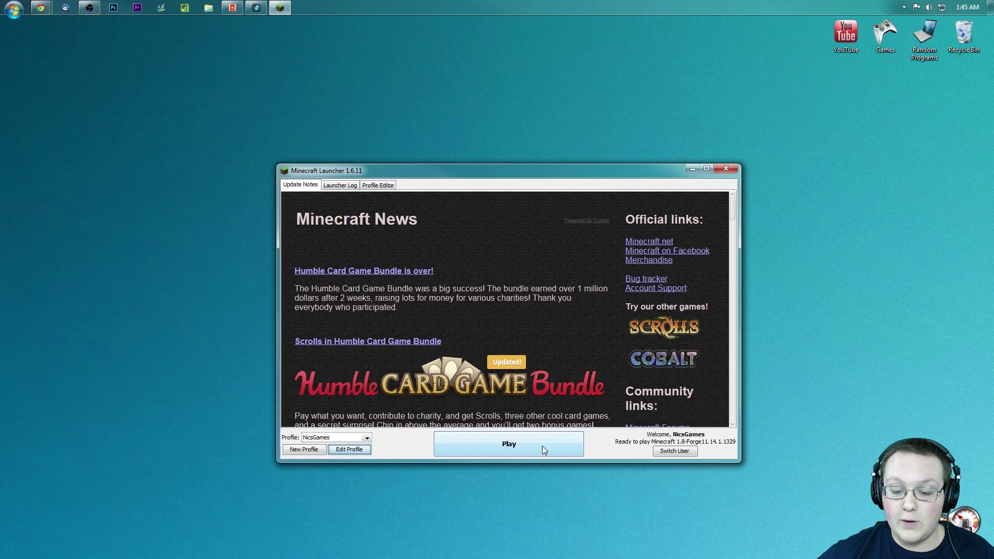
{"action": "left_click", "coordinate": [542, 446]}
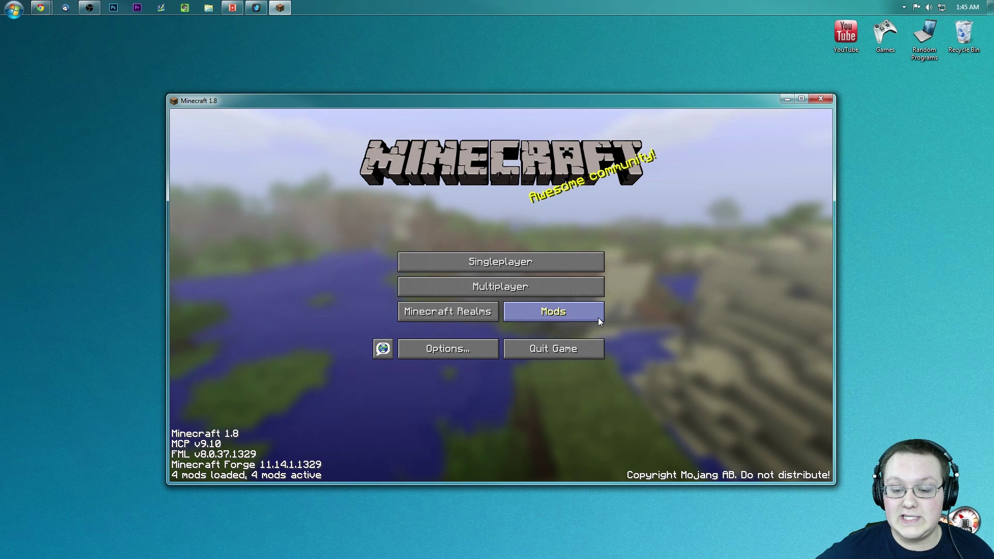
- Examine the details of the Joypad / SplitScreen Mod in the mod list and return to the title screen
{"action": "left_click", "coordinate": [556, 317]}
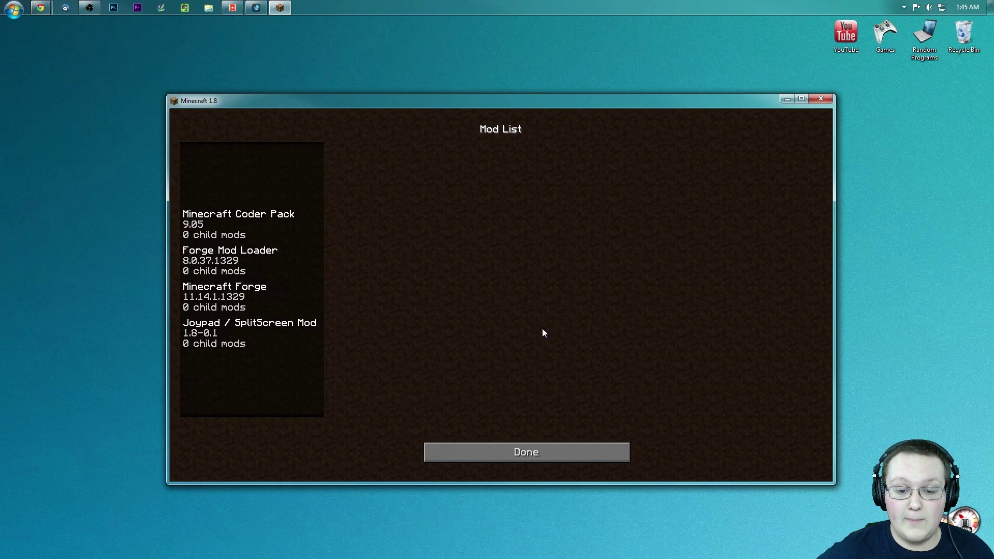
{"action": "left_click", "coordinate": [255, 326]}
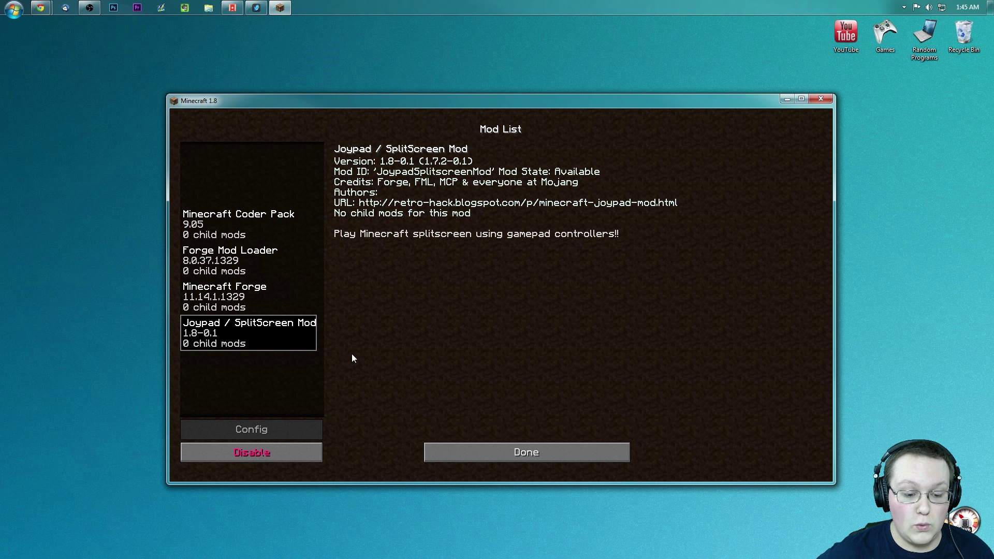
{"action": "left_click", "coordinate": [486, 450]}
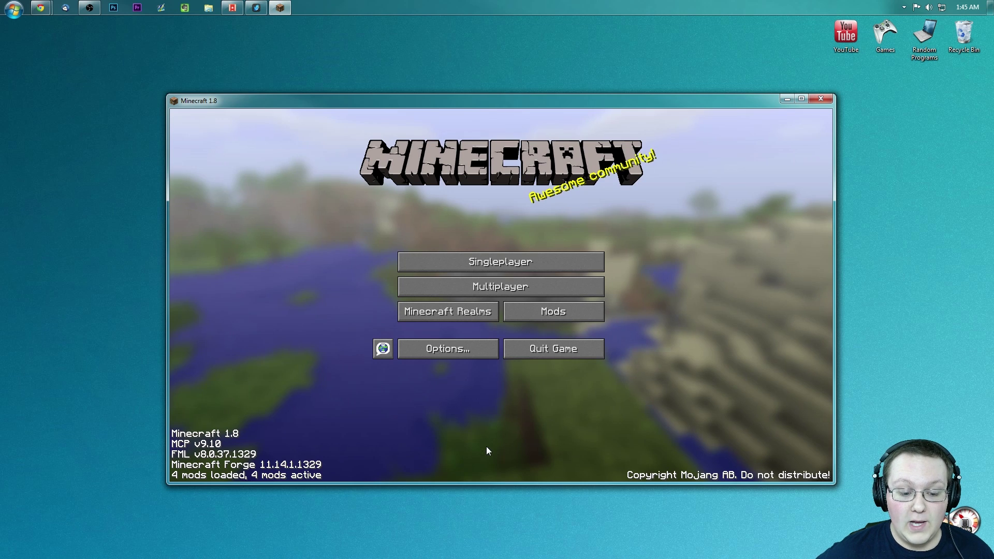
{"action": "left_click", "coordinate": [550, 310]}
{"action": "left_click", "coordinate": [521, 444]}
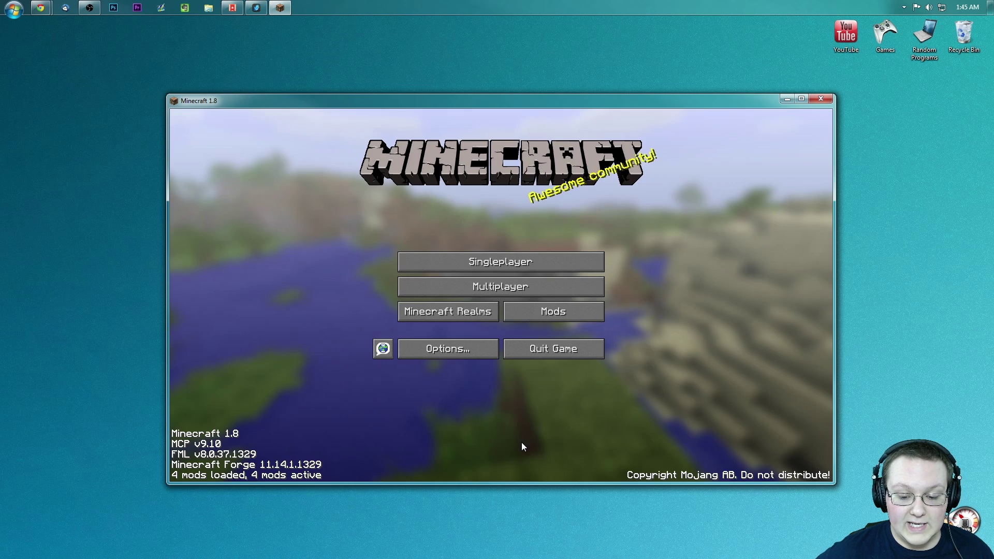
- Load the singleplayer world CrysisCraft and bring up its game menu
{"action": "left_click", "coordinate": [492, 256]}
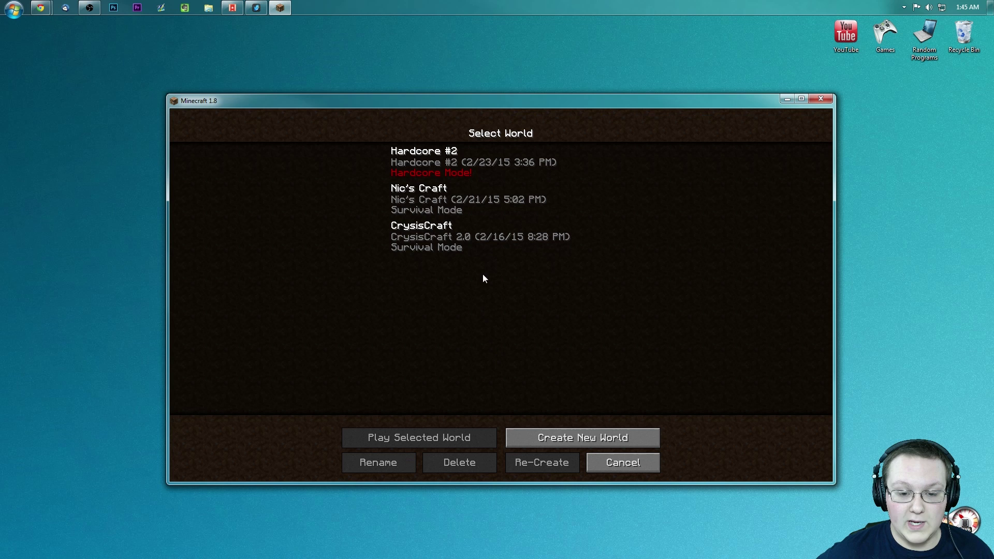
{"action": "double_click", "coordinate": [450, 230]}
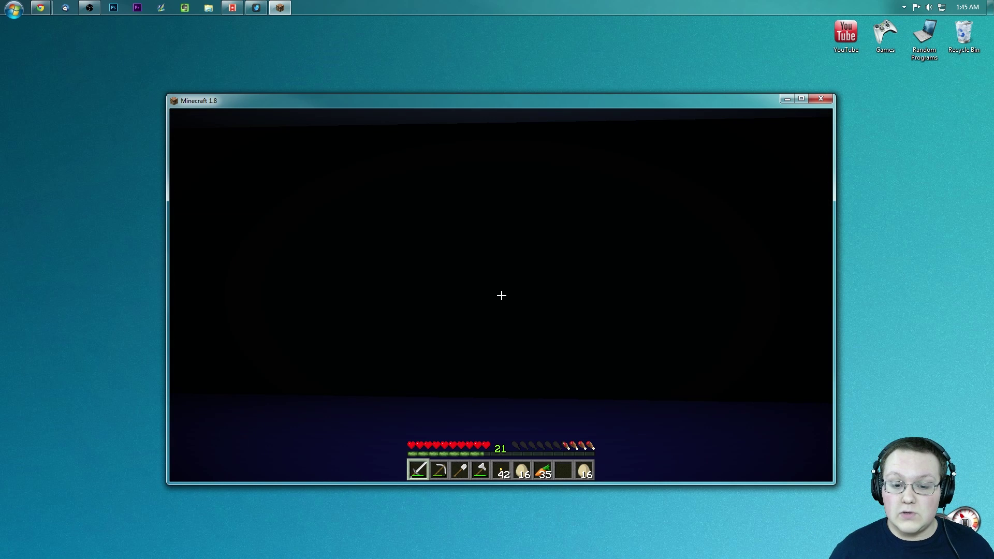
{"action": "key", "text": "Escape"}
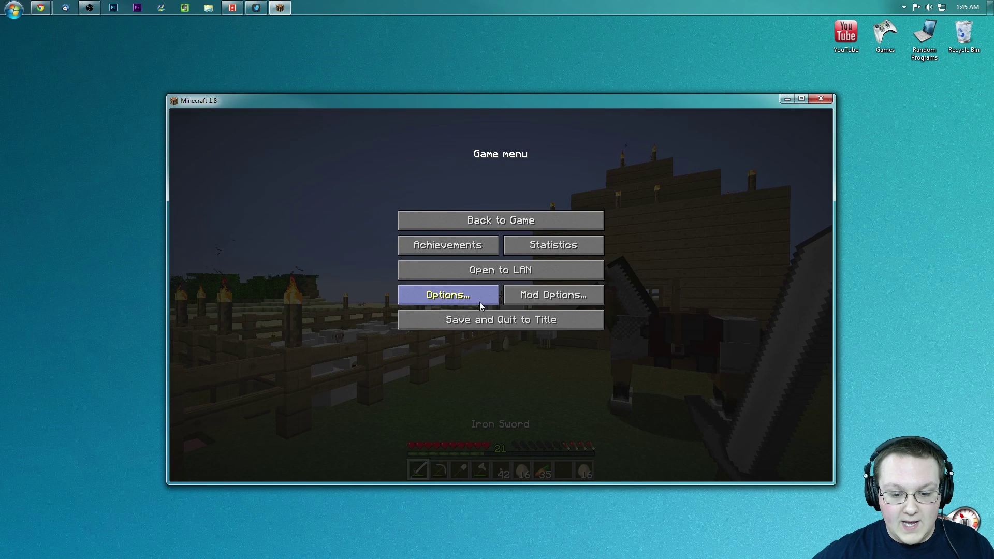
{"action": "left_click", "coordinate": [476, 300]}
{"action": "left_click", "coordinate": [515, 358]}
{"action": "left_click", "coordinate": [549, 294]}
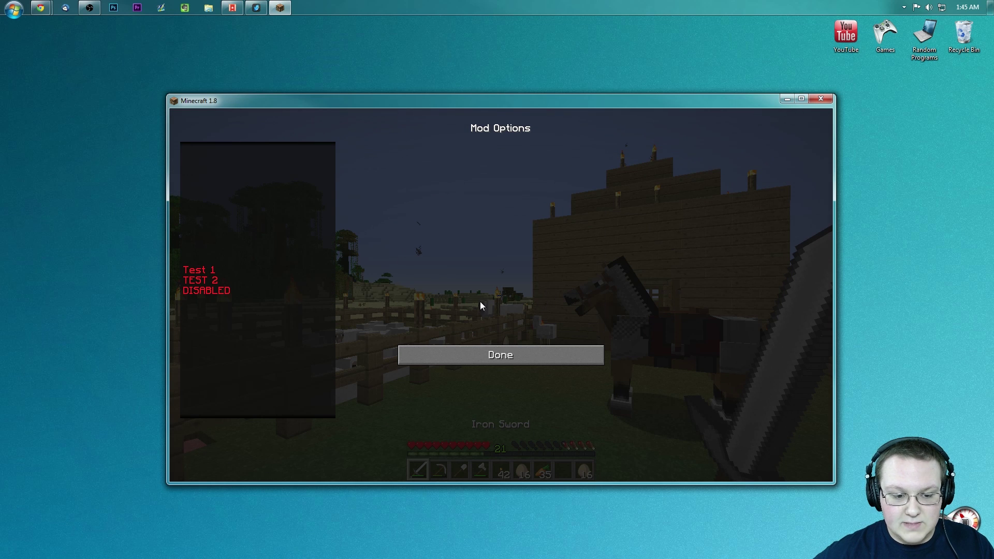
{"action": "left_click", "coordinate": [485, 351]}
- Turn on the XBOX One For Windows controller in the Joypad Mod controls and return to the game menu
{"action": "left_click", "coordinate": [475, 300]}
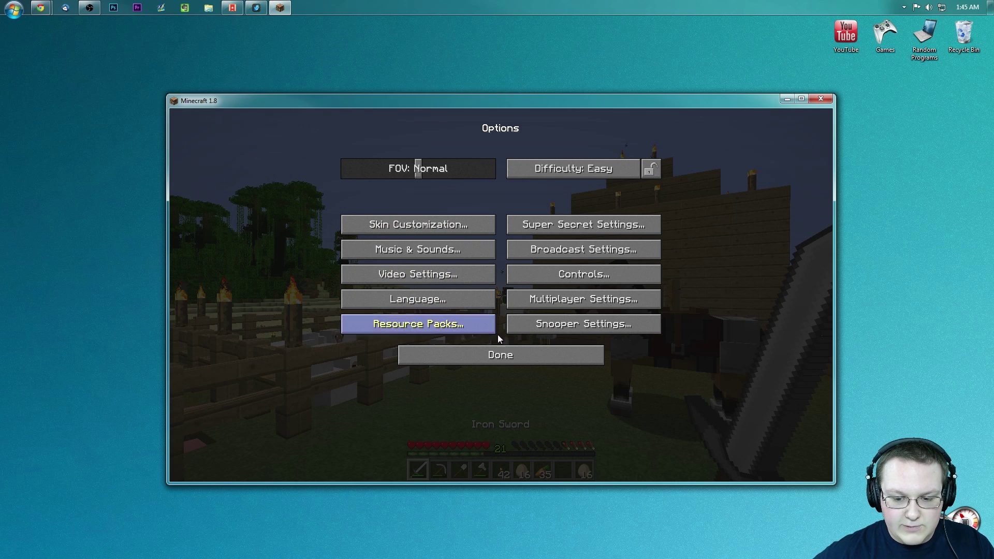
{"action": "left_click", "coordinate": [538, 279]}
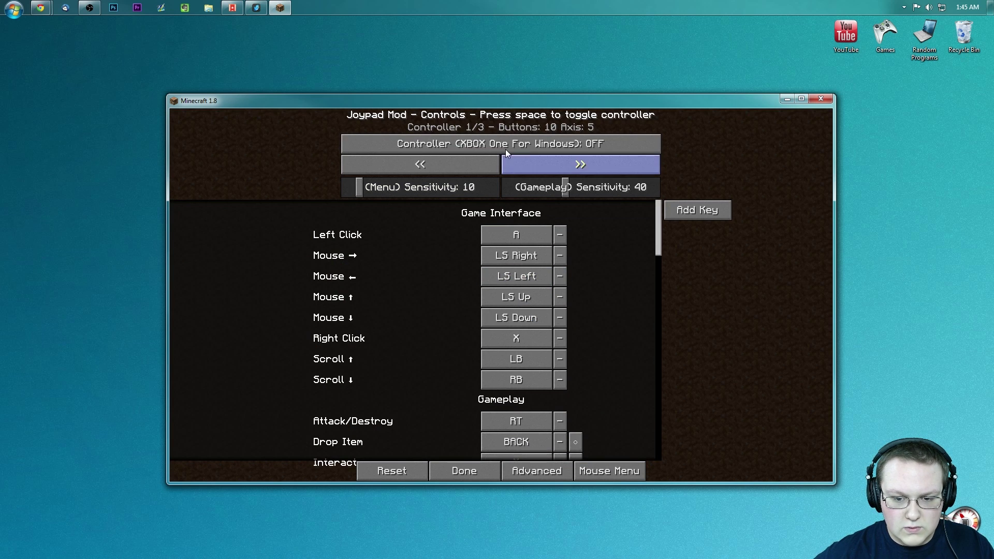
{"action": "left_click", "coordinate": [536, 141]}
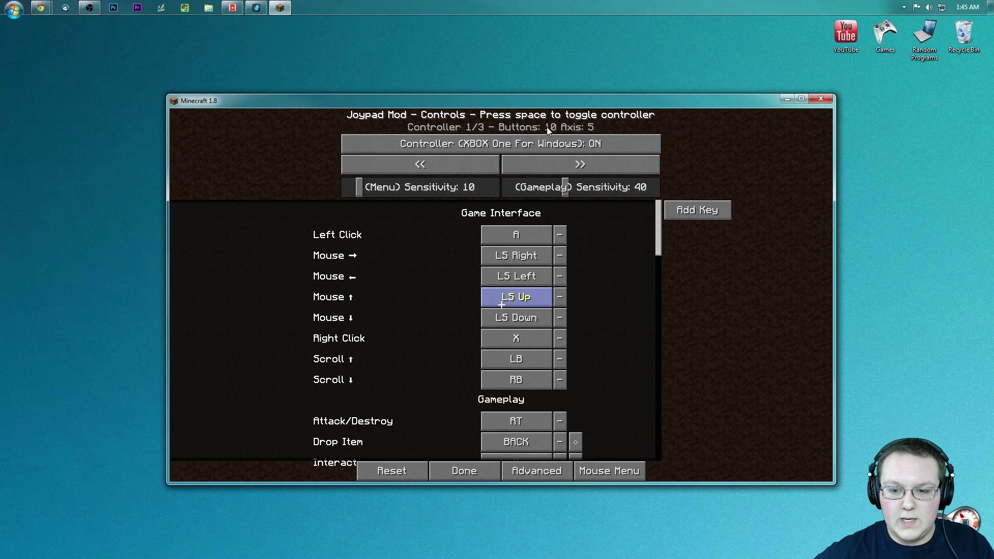
{"action": "left_click", "coordinate": [478, 471]}
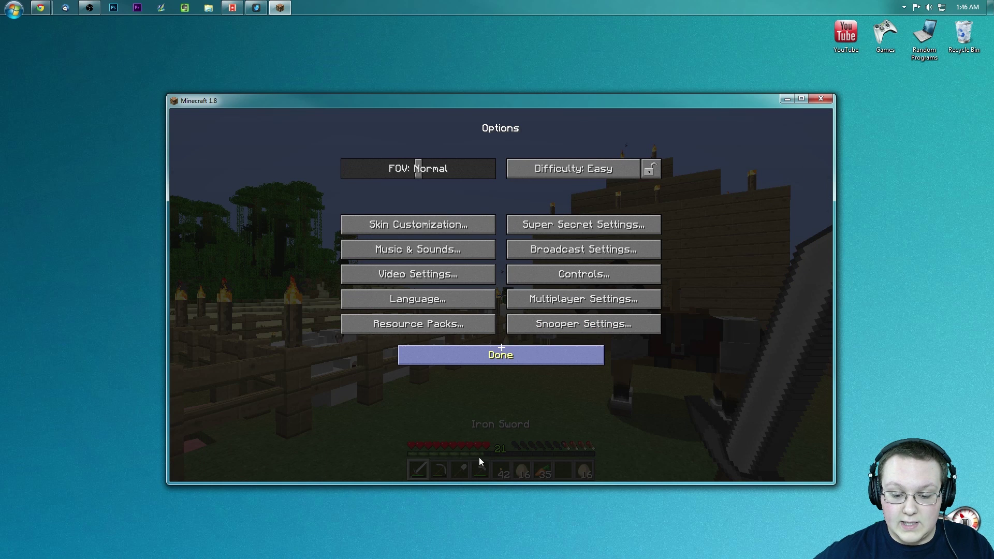
{"action": "left_click", "coordinate": [488, 363]}
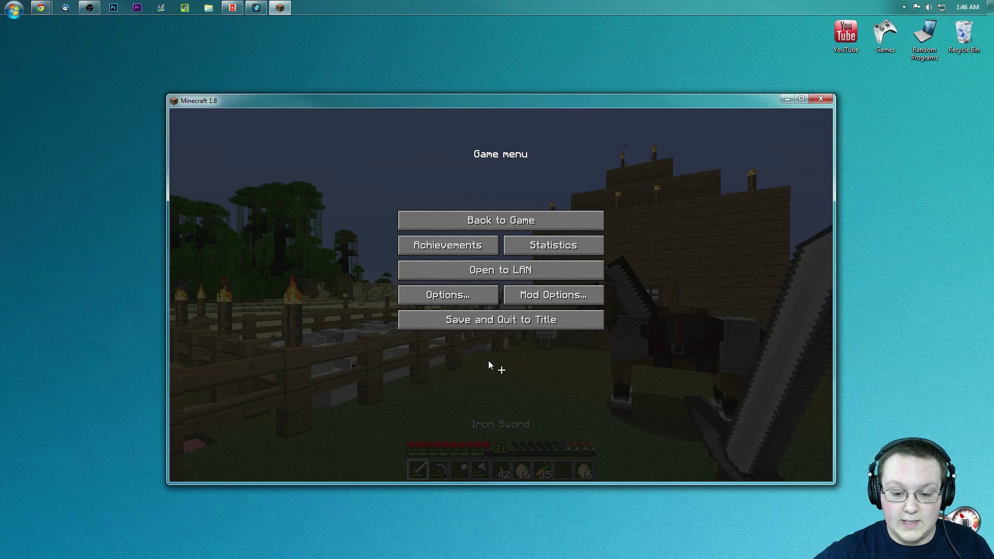
- Resume the game and open the player's inventory to try out the controller
{"action": "left_click", "coordinate": [486, 221]}
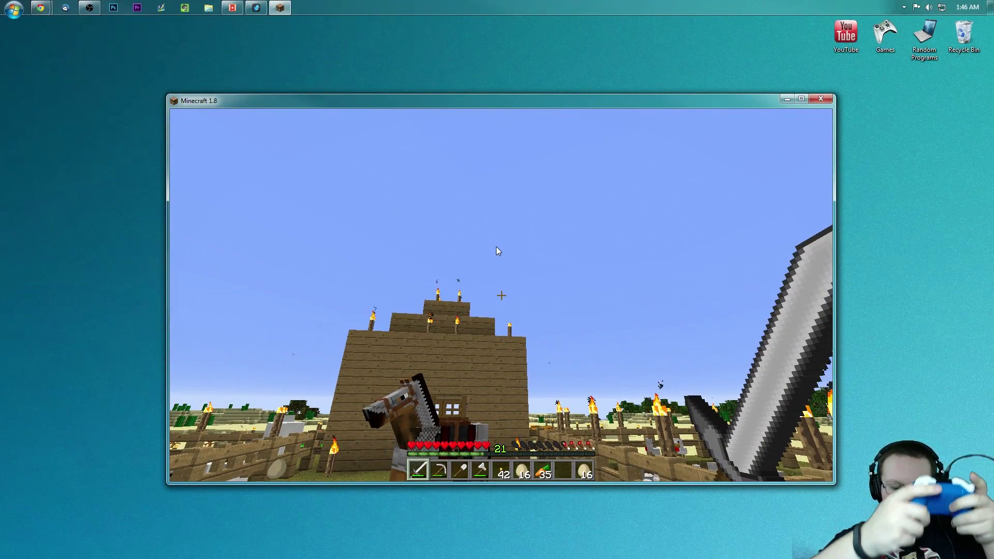
{"action": "key", "text": "e"}
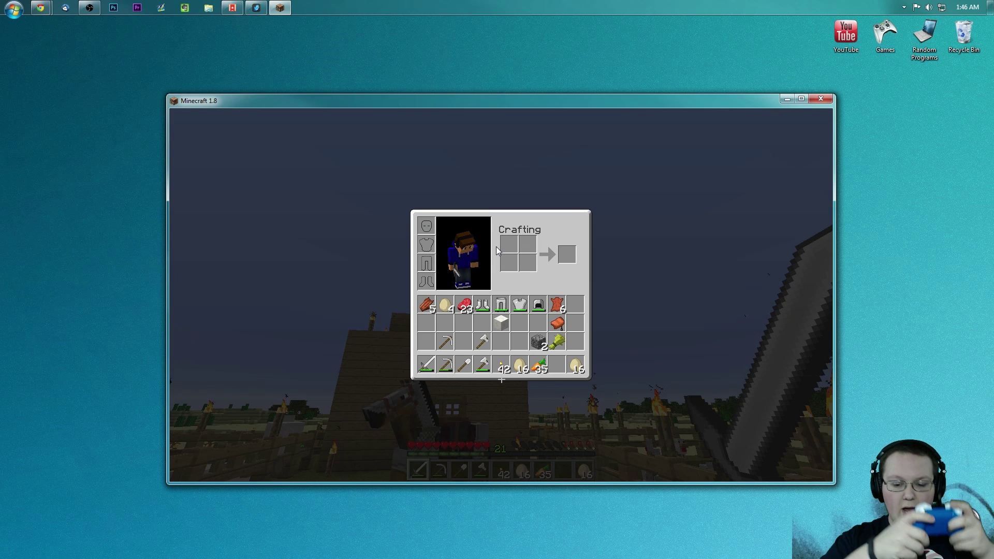